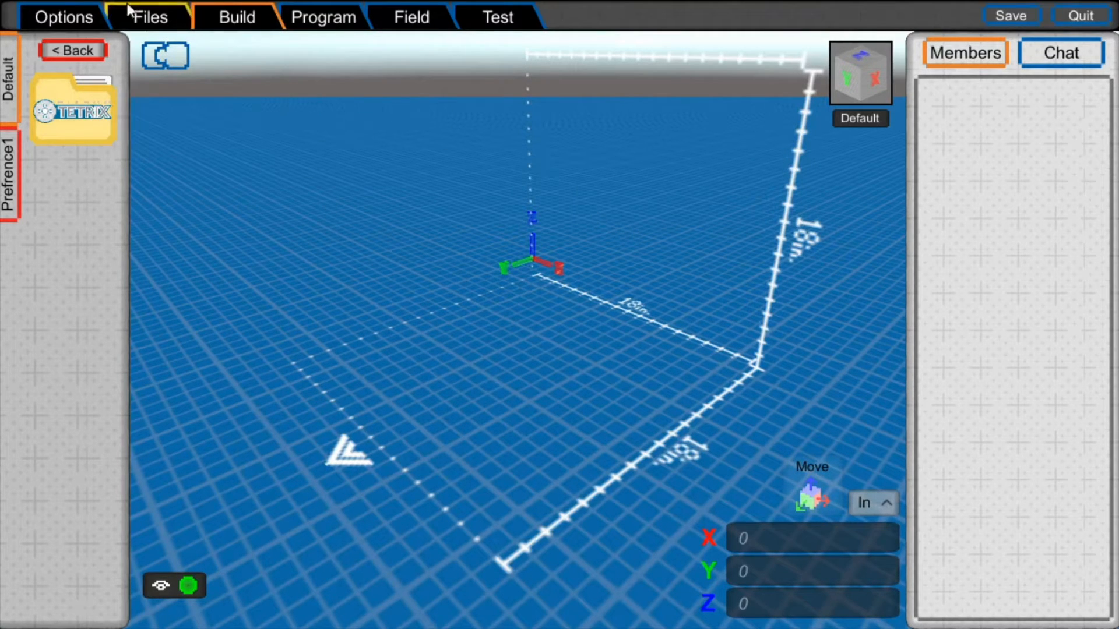
- Look through the Controls, Layout, Competition and Team pages of the options
left_click(86, 17)
left_click(225, 17)
left_click(97, 16)
left_click(103, 378)
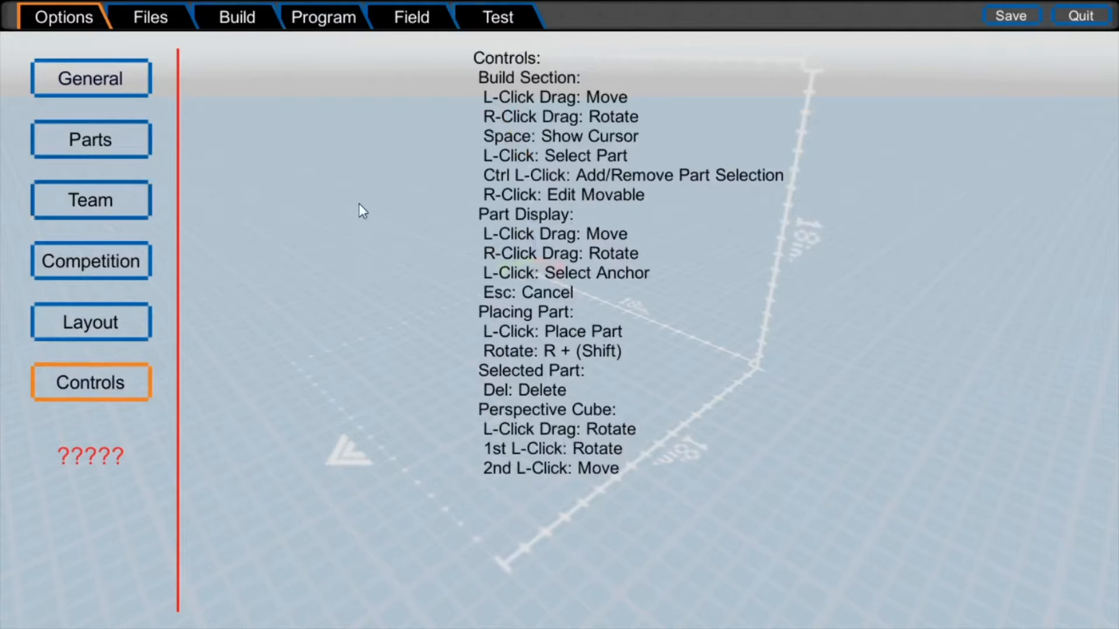
left_click(107, 329)
left_click(102, 252)
left_click(116, 213)
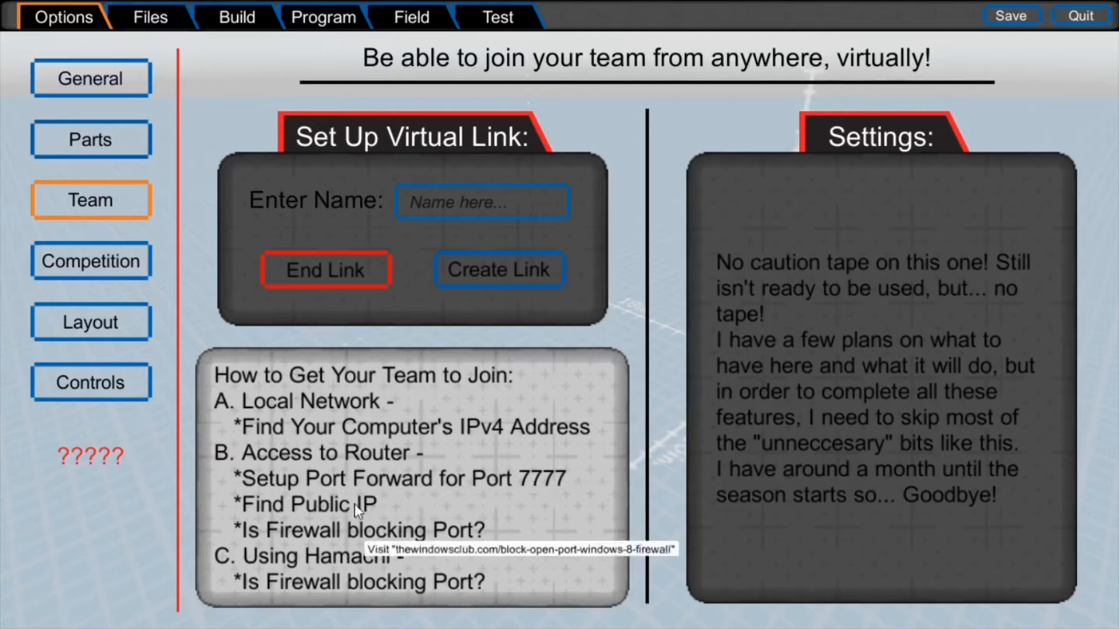
- Look through the Files, Program, Field and Test sections, and return to the Build section
left_click(150, 18)
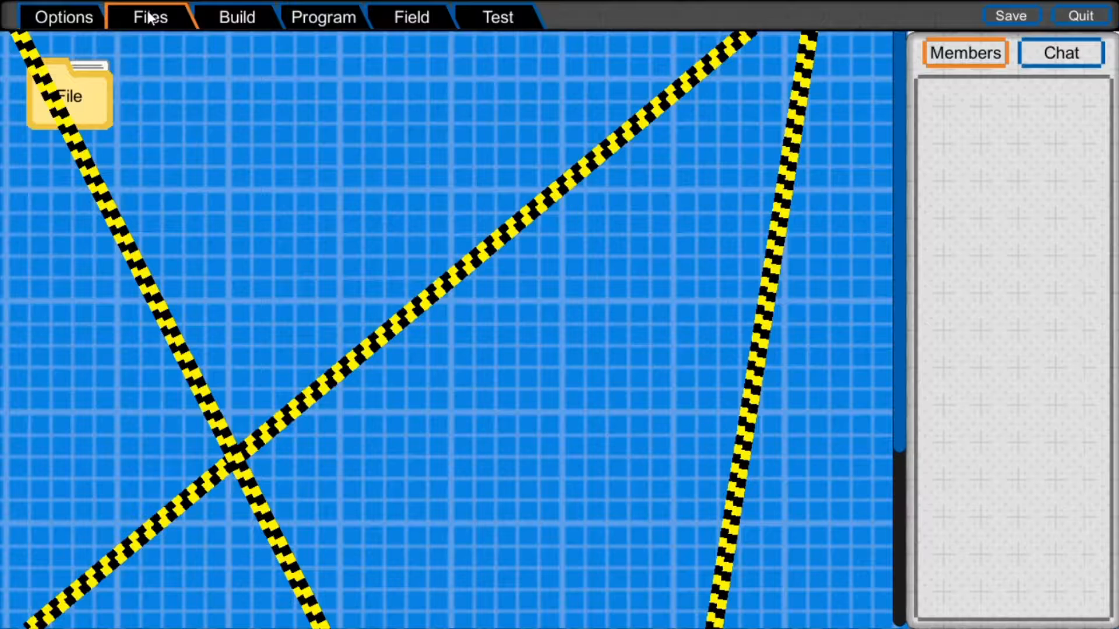
left_click(324, 22)
left_click(410, 17)
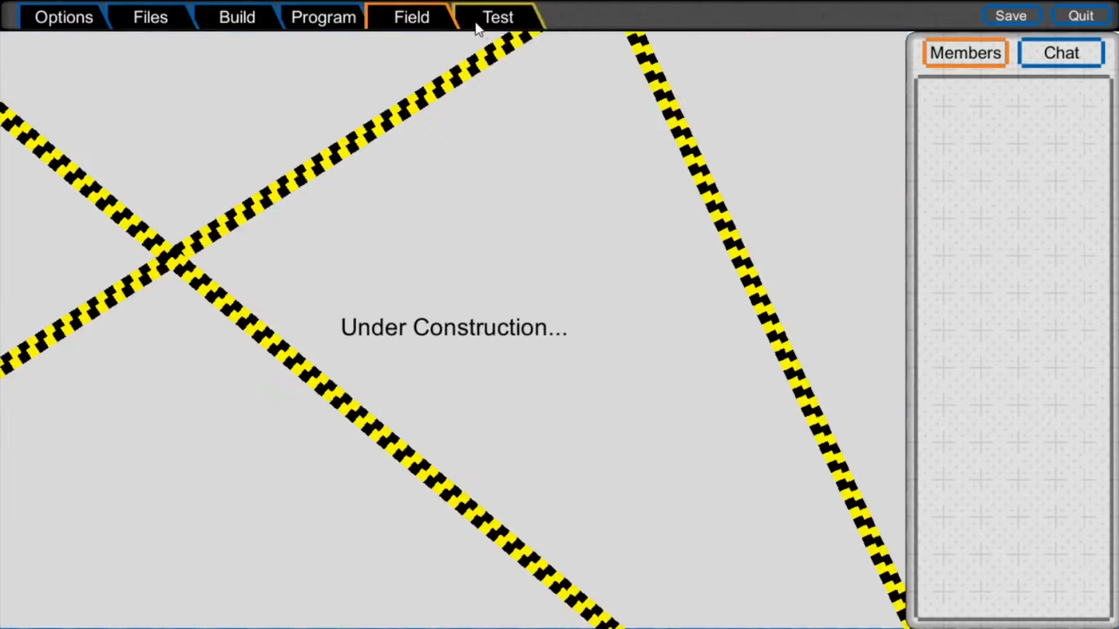
left_click(474, 21)
left_click(298, 12)
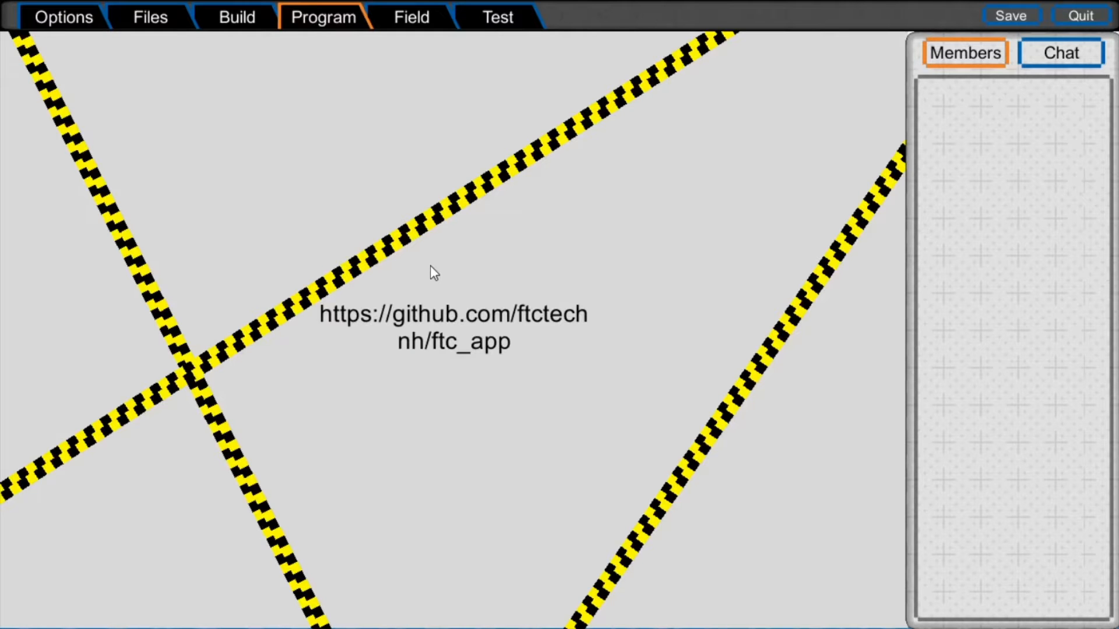
left_click(250, 22)
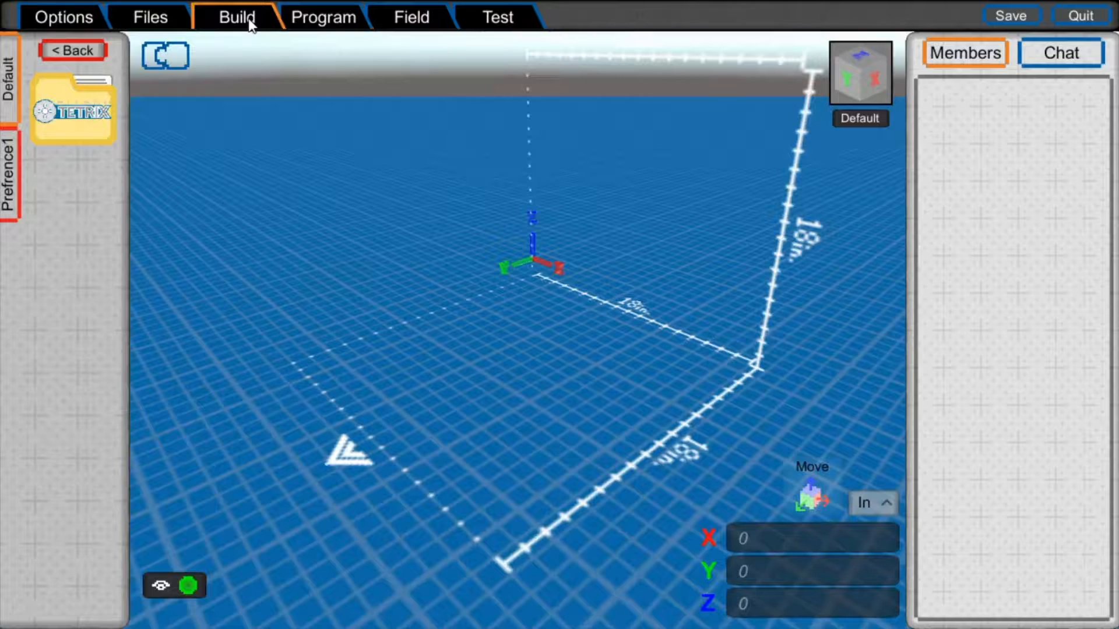
- Explore the build space from different angles, view it straight on with the perspective cube, and restore the default view
middle_click_drag(516, 344, 464, 287)
scroll(466, 286, "up", 5)
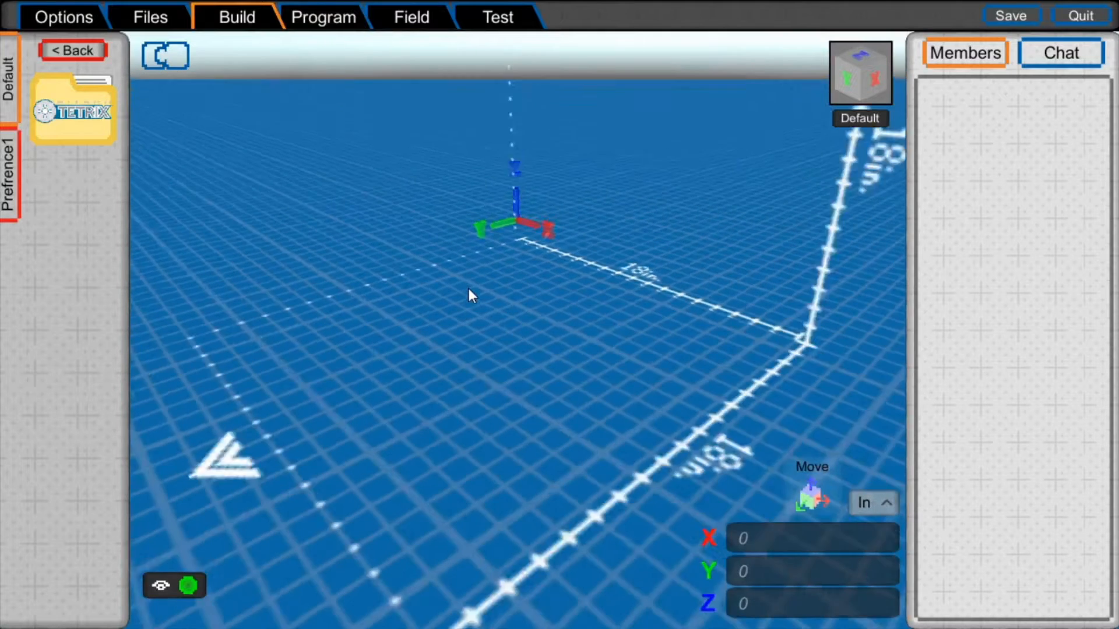
scroll(470, 300, "down", 5)
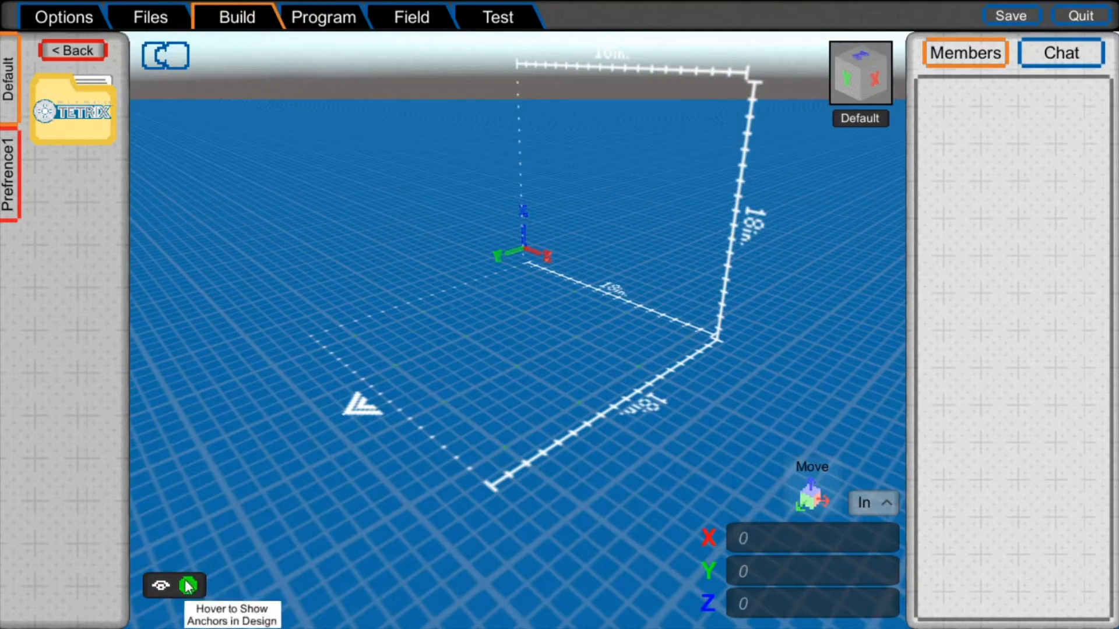
scroll(504, 328, "up", 2)
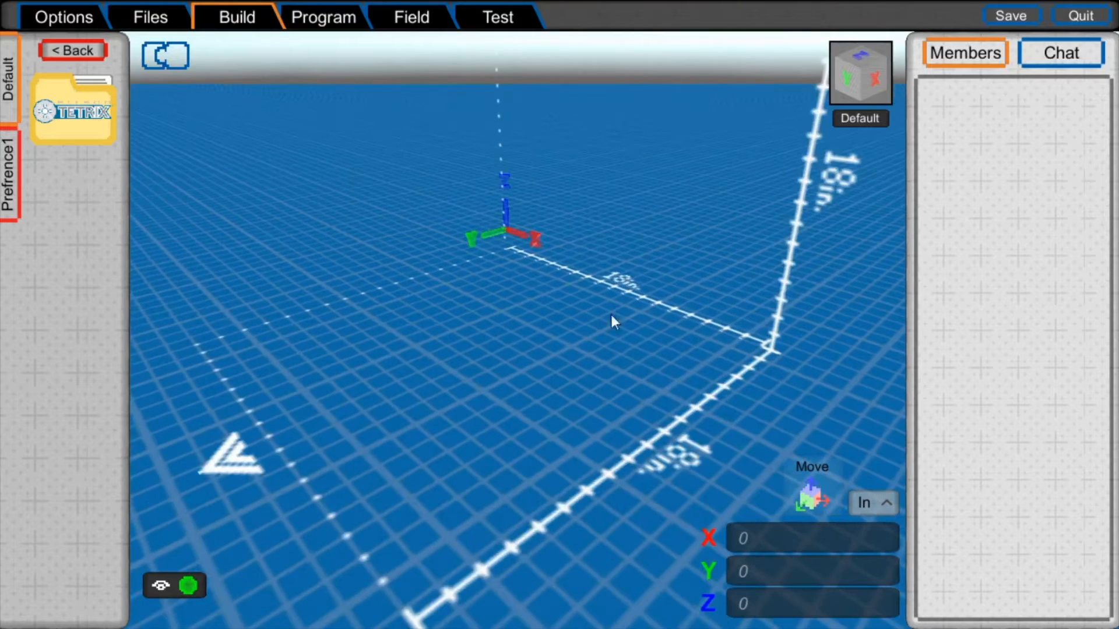
mouse_move(844, 80)
left_mouse_down()
mouse_move(804, 99)
mouse_move(942, 68)
mouse_move(753, 86)
mouse_move(949, 182)
mouse_move(824, 88)
mouse_move(865, 71)
left_mouse_up()
left_click(853, 80)
left_click(865, 71)
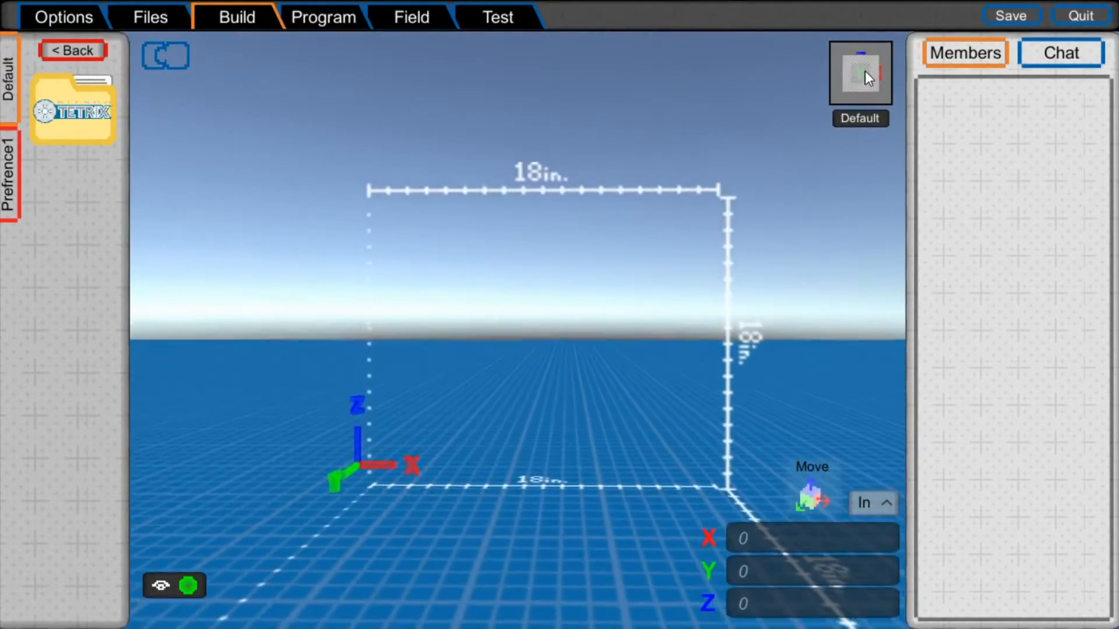
left_click(868, 119)
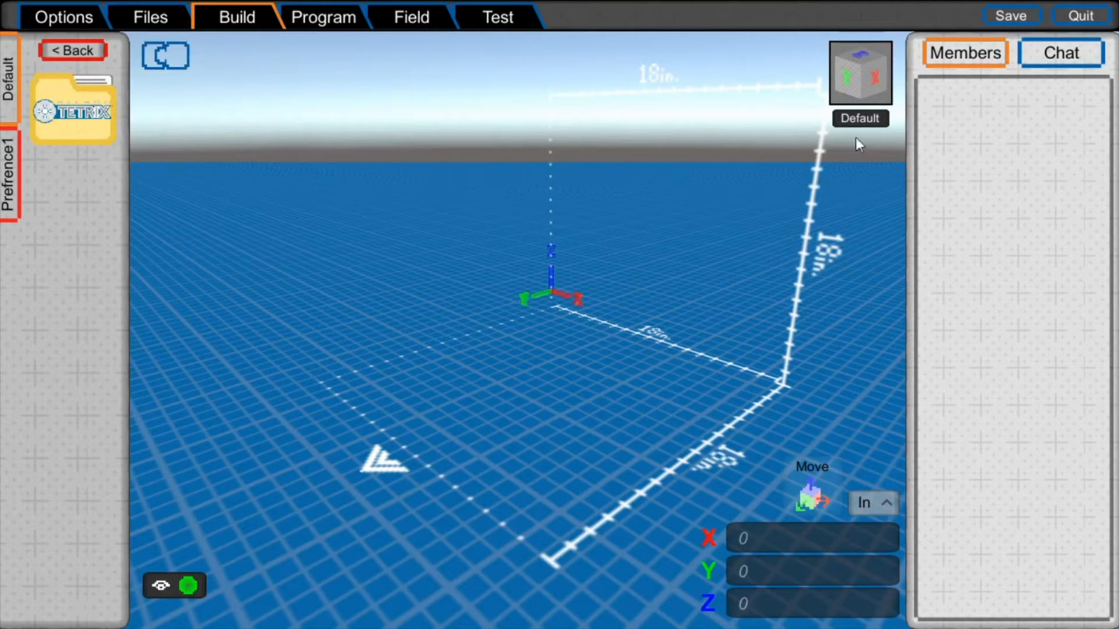
- Check the team Chat and return to the Members list
left_click(1025, 54)
left_click(983, 52)
left_click(1043, 53)
left_click(932, 54)
- Open the Structural category of the TETRIX parts and browse its parts list
left_click(102, 124)
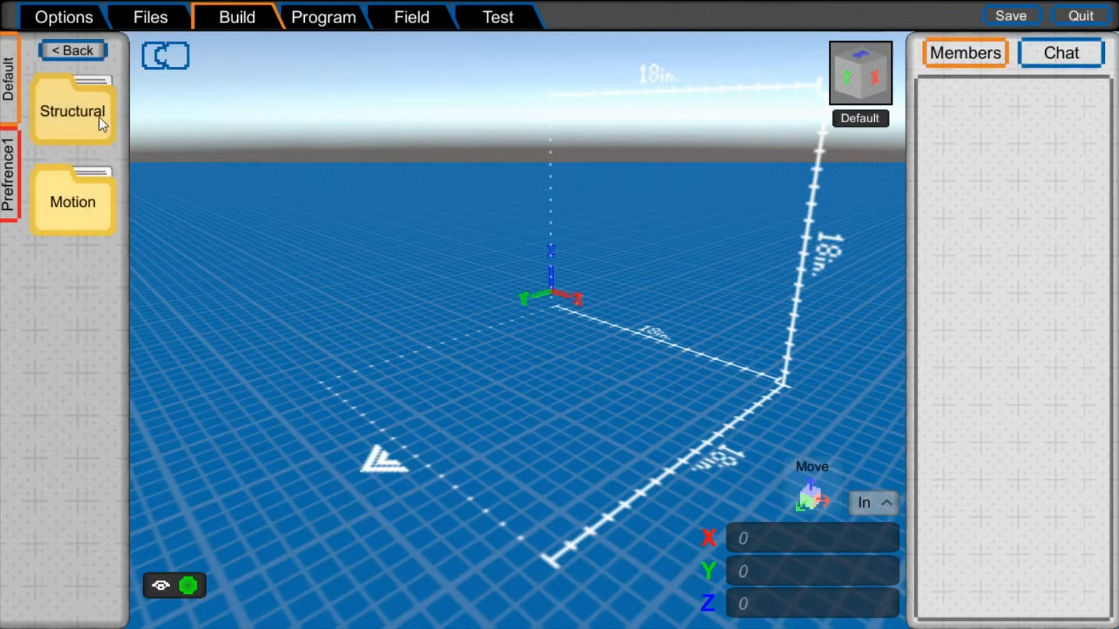
left_click(69, 112)
scroll(82, 349, "down", 6)
scroll(82, 349, "up", 6)
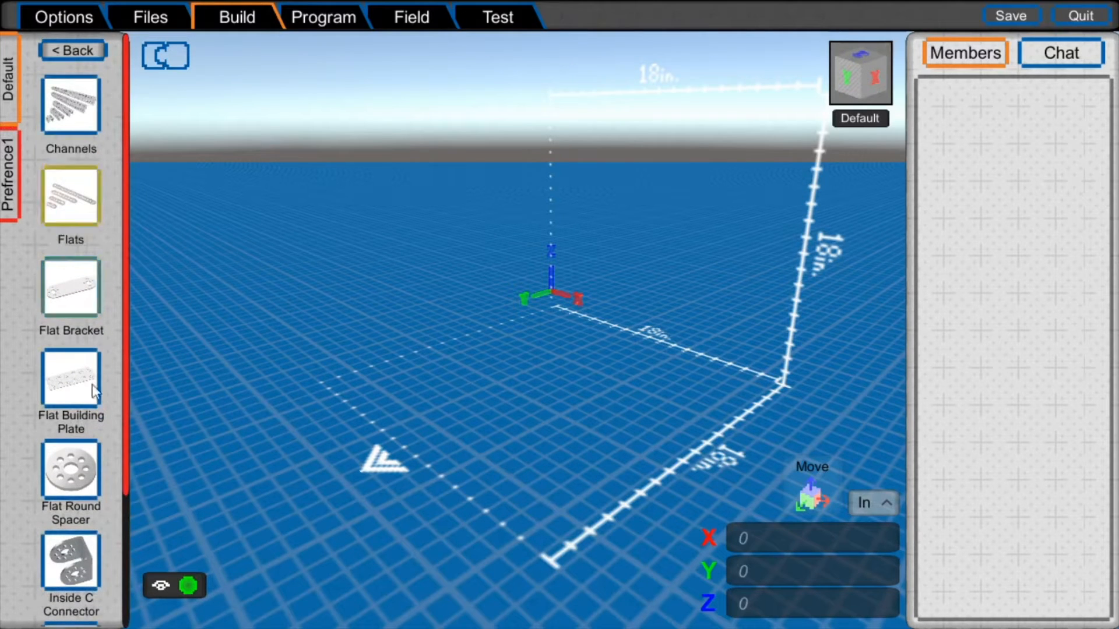
scroll(142, 350, "down", 1)
scroll(86, 367, "down", 5)
scroll(81, 372, "up", 6)
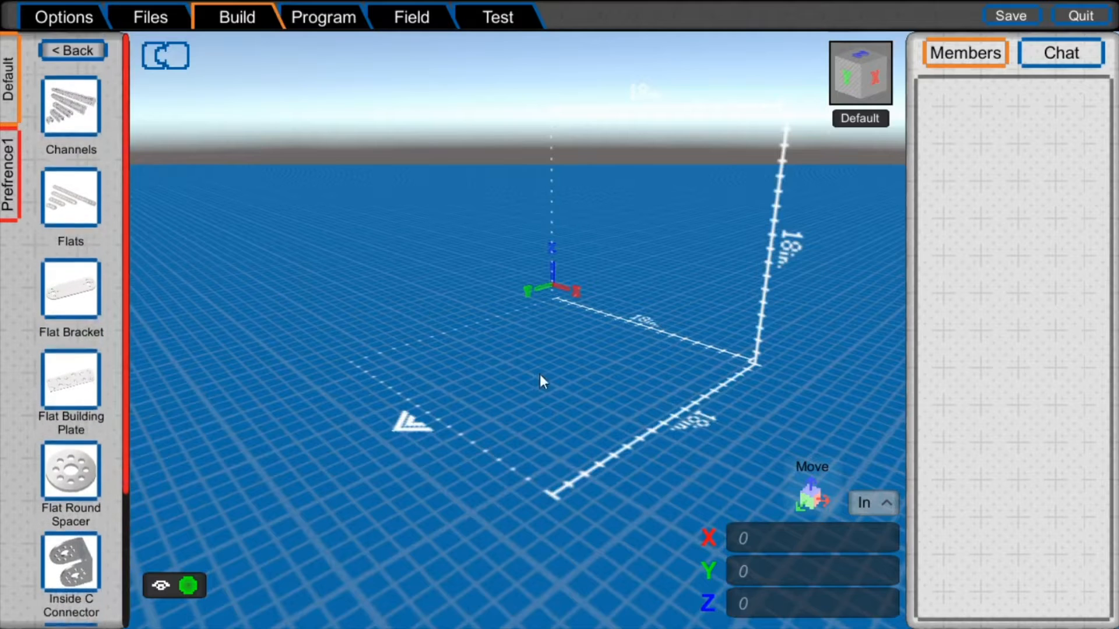
scroll(524, 365, "up", 4)
- Choose the Channels part, preview its shorter lengths including 96mm, and settle on the 288mm channel
left_click(88, 116)
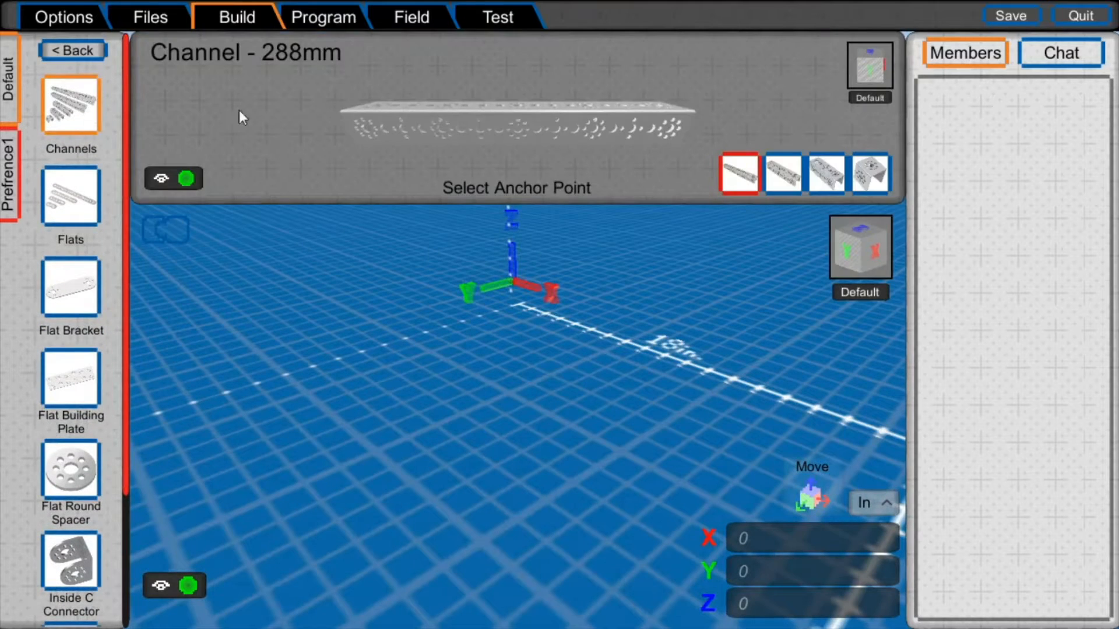
left_click(782, 173)
left_click(826, 173)
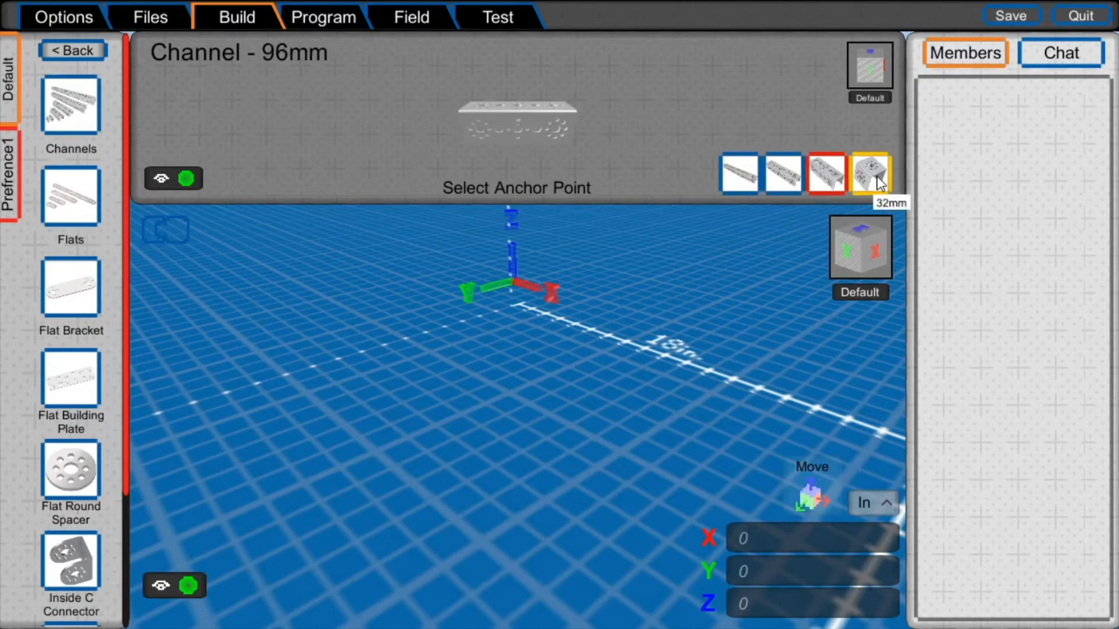
left_click(783, 173)
left_click(740, 173)
- Place the 288mm channel by its end anchor on the grid within the 18 in boundary, re-placing it if its position is invalid
left_click(369, 127)
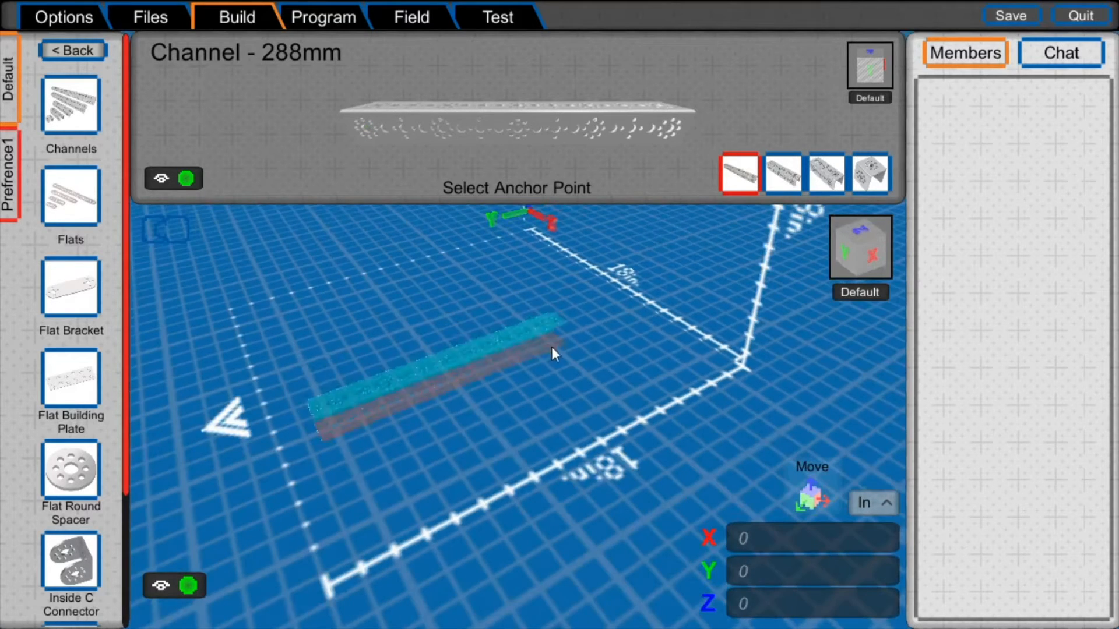
left_click(691, 425)
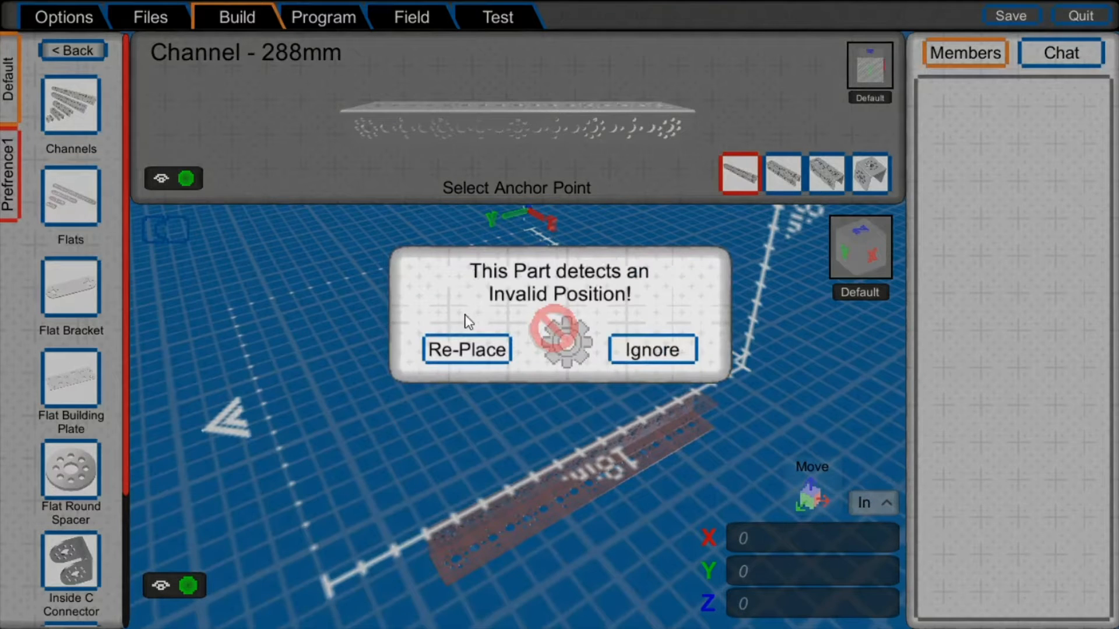
left_click(469, 350)
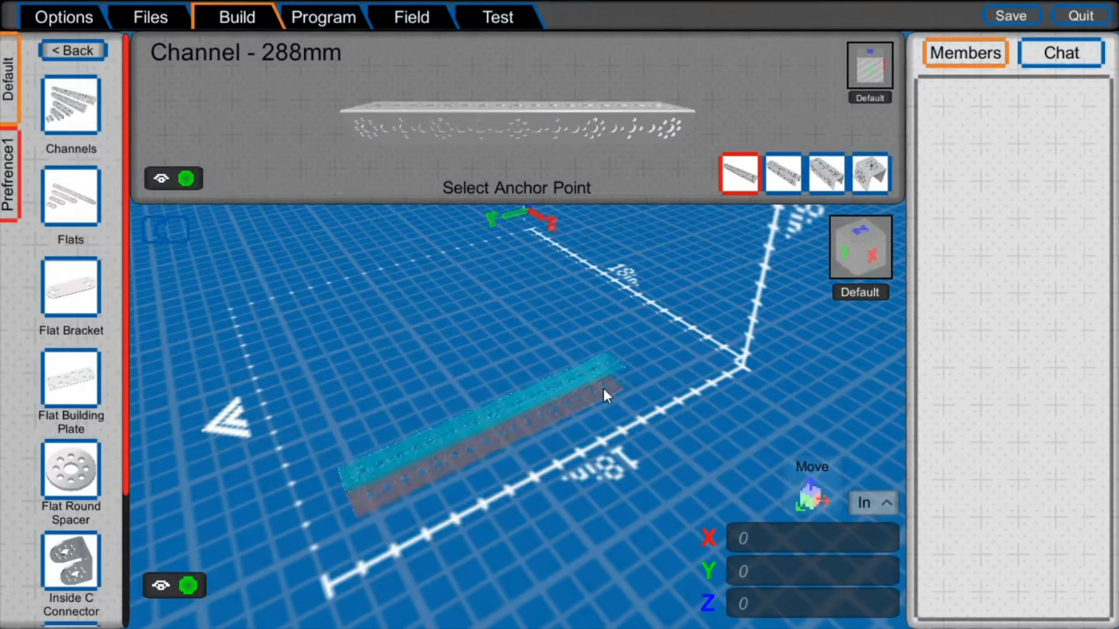
left_click(619, 399)
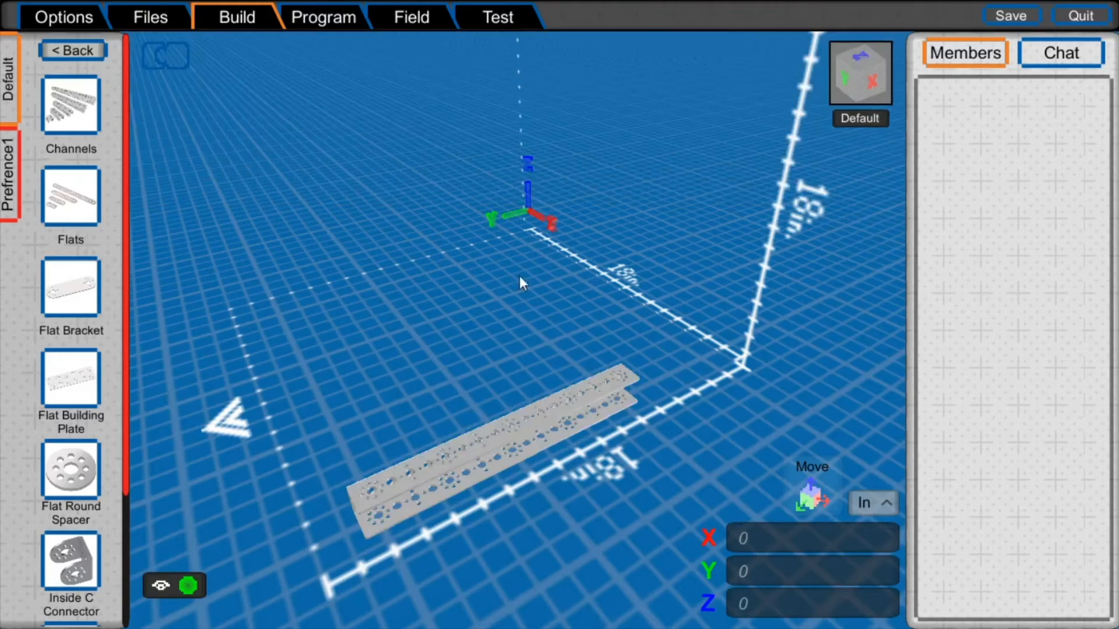
- Select the placed channel and move it along X, first by 1 in and again by -2 in
right_click_drag(523, 280, 778, 320)
middle_click_drag(779, 319, 702, 198)
scroll(702, 197, "up", 3)
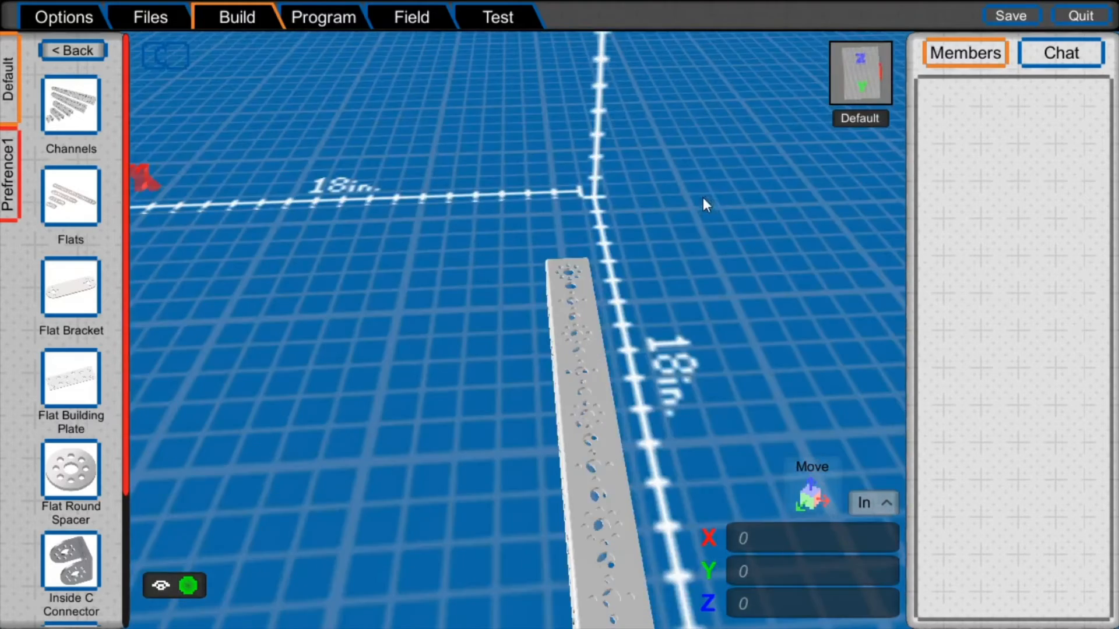
left_click(585, 364)
scroll(654, 277, "down", 5)
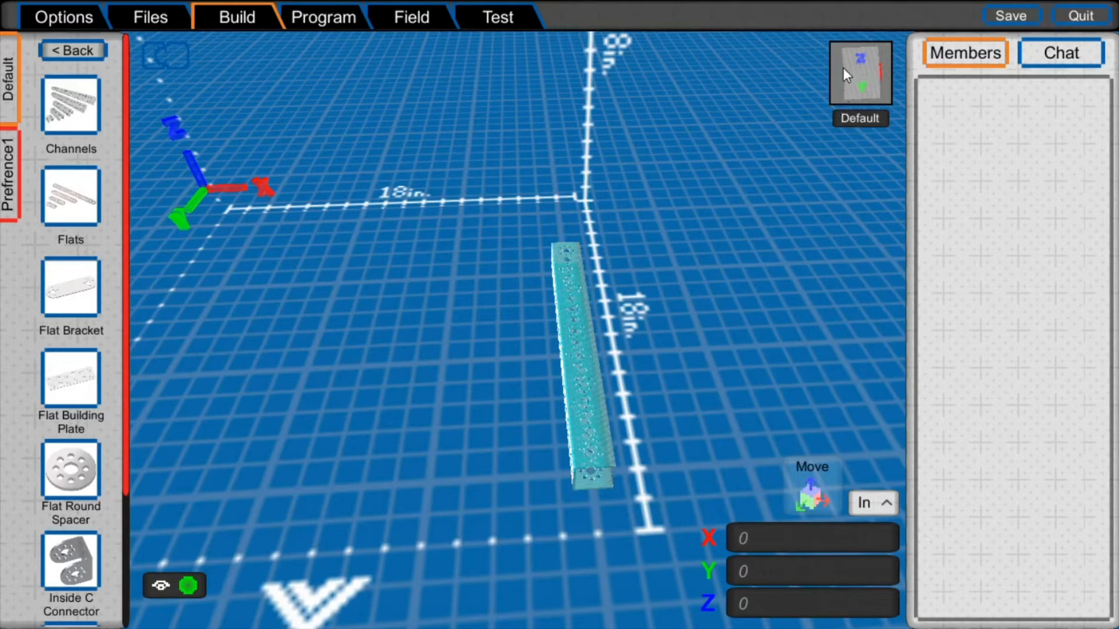
left_click(786, 530)
type("1")
key("Return")
type("-2")
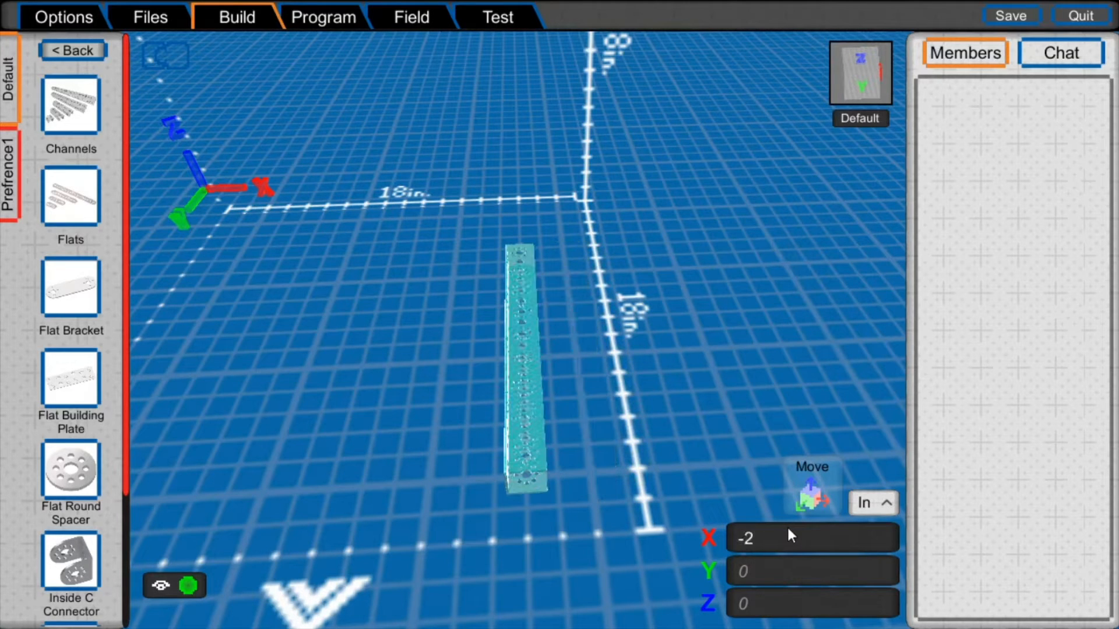
key("Return")
- Try to move the channel by -5 in along Y, and send it back to its original position
middle_click_drag(633, 286, 509, 170)
scroll(509, 170, "up", 6)
scroll(552, 202, "down", 4)
left_click(755, 572)
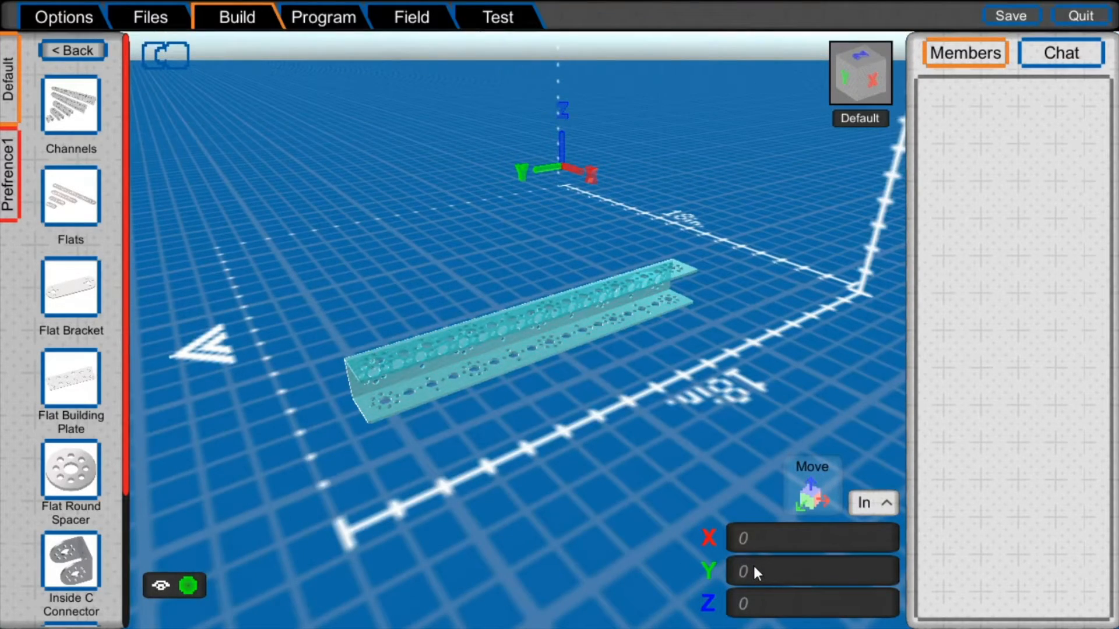
type("-5")
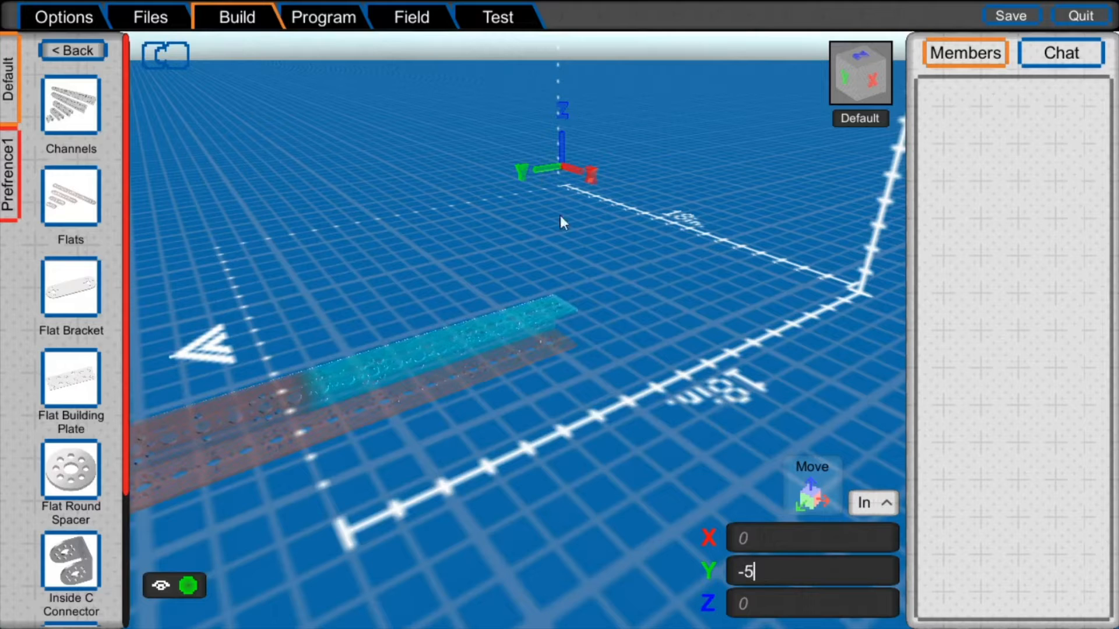
left_click(628, 259)
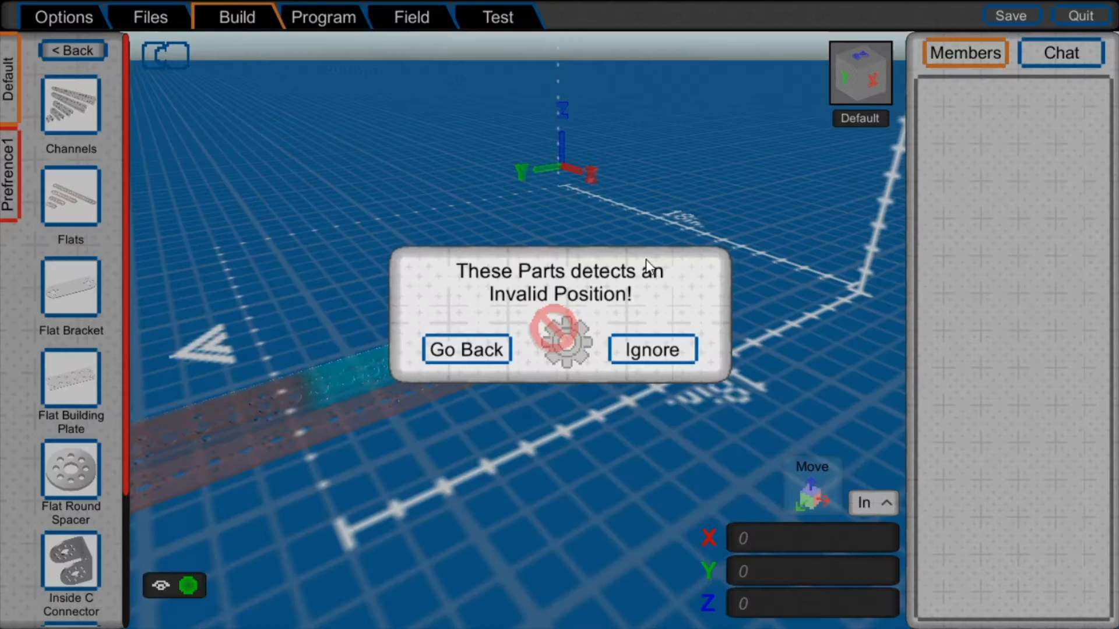
left_click(495, 348)
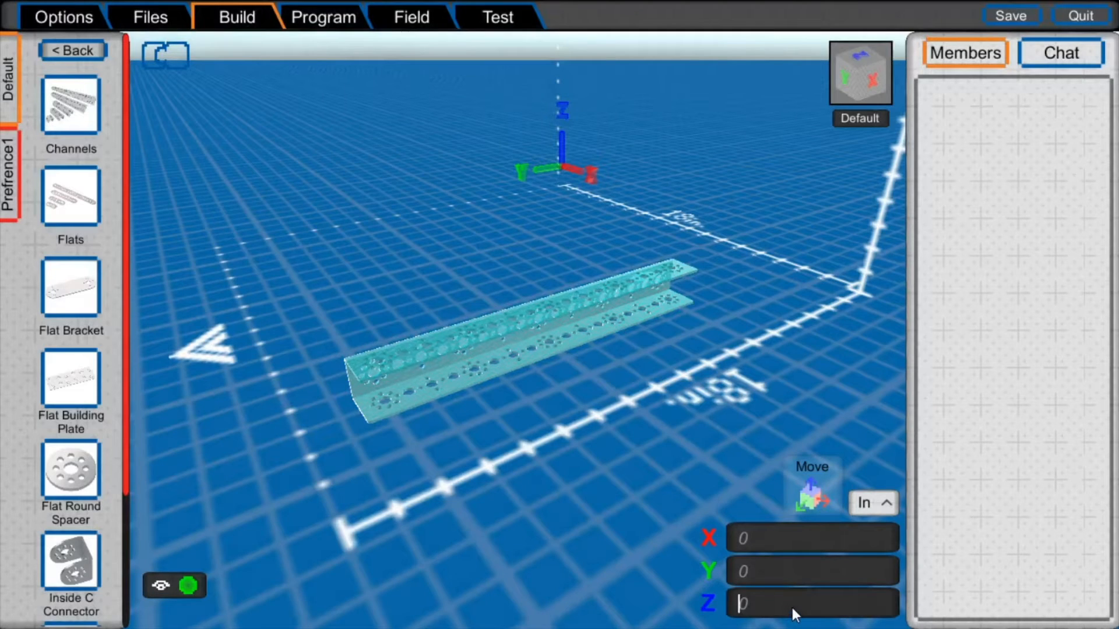
- Raise the channel by 5 in along Z and deselect it
type("5")
left_click(523, 307)
middle_click_drag(523, 307, 827, 403)
left_click(644, 223)
- Attach a second 288mm channel by its end anchor to the far end hole of the raised channel, perpendicular to it
left_click(82, 111)
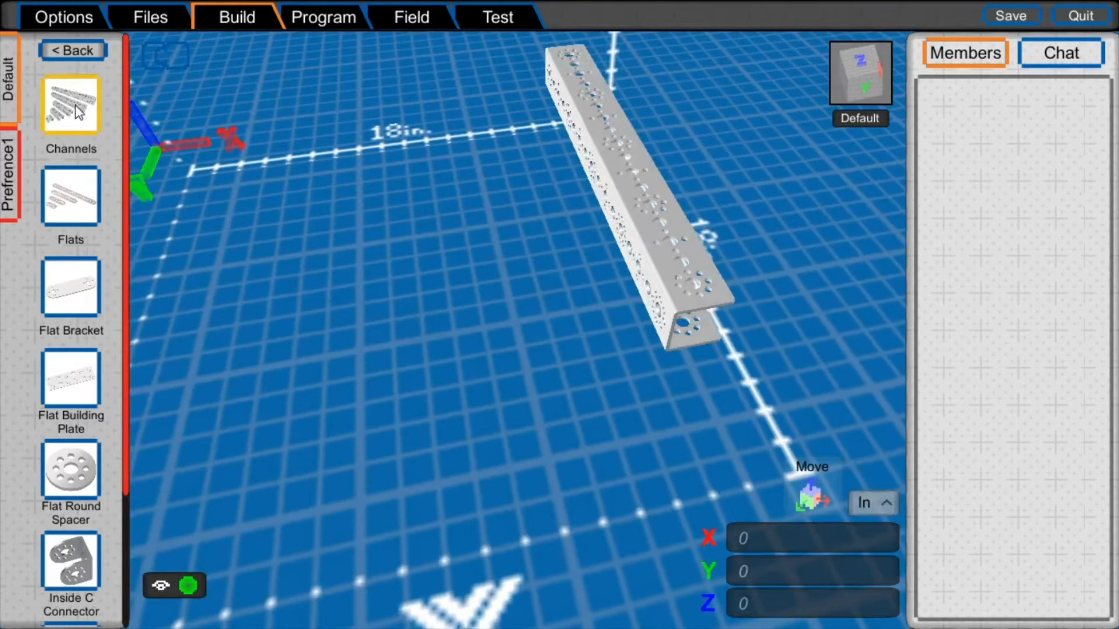
left_click(366, 129)
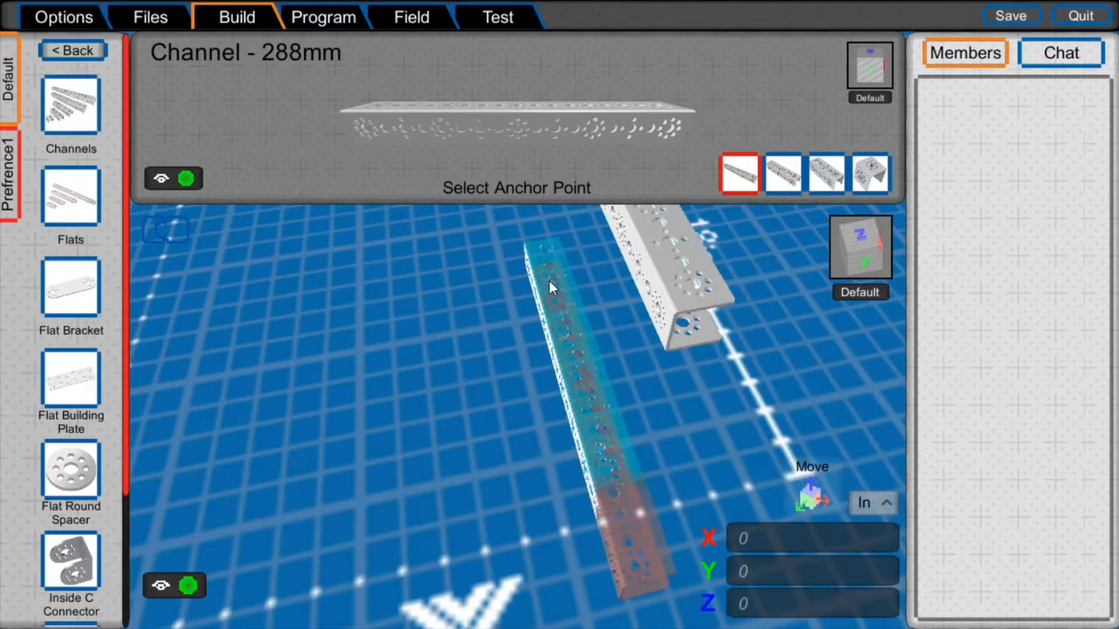
middle_click_drag(546, 276, 652, 397)
middle_click_drag(523, 230, 561, 330)
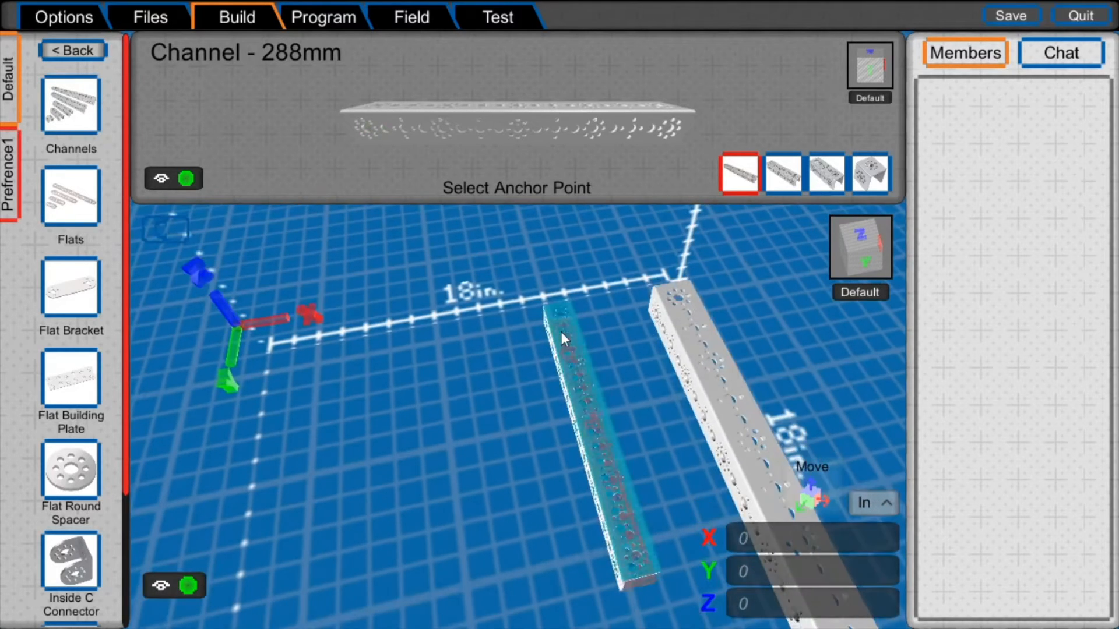
left_click(680, 292)
- Attach a third 288mm channel to the free end of the first channel, rotated so it points inward above the grid
right_click_drag(506, 234, 565, 182)
middle_click_drag(722, 233, 618, 175)
right_click_drag(562, 240, 672, 239)
left_click(93, 108)
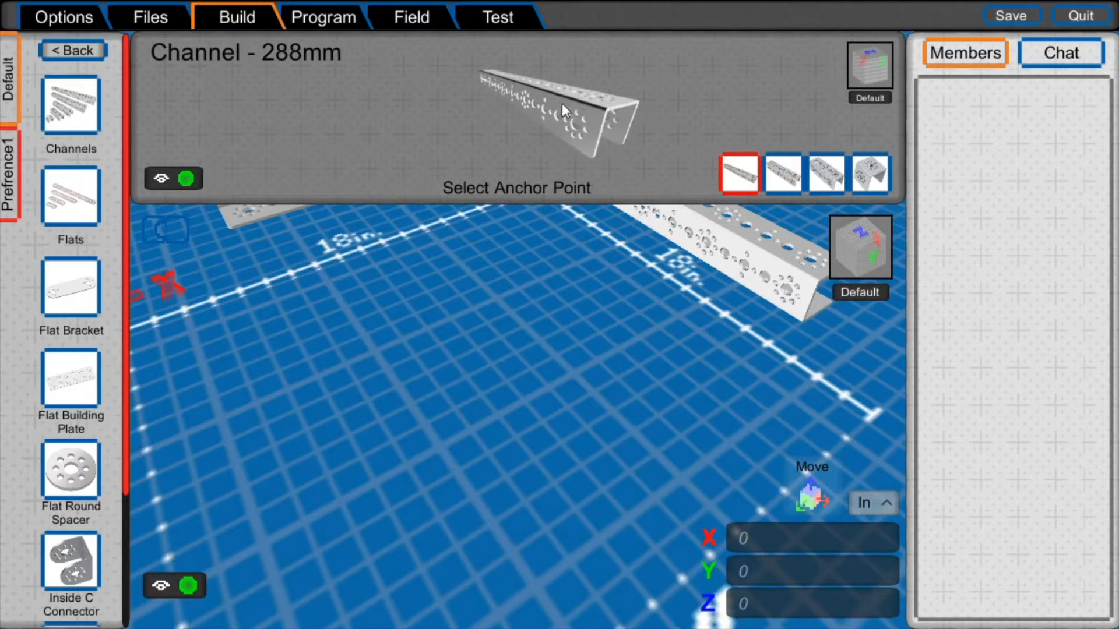
left_click(579, 124)
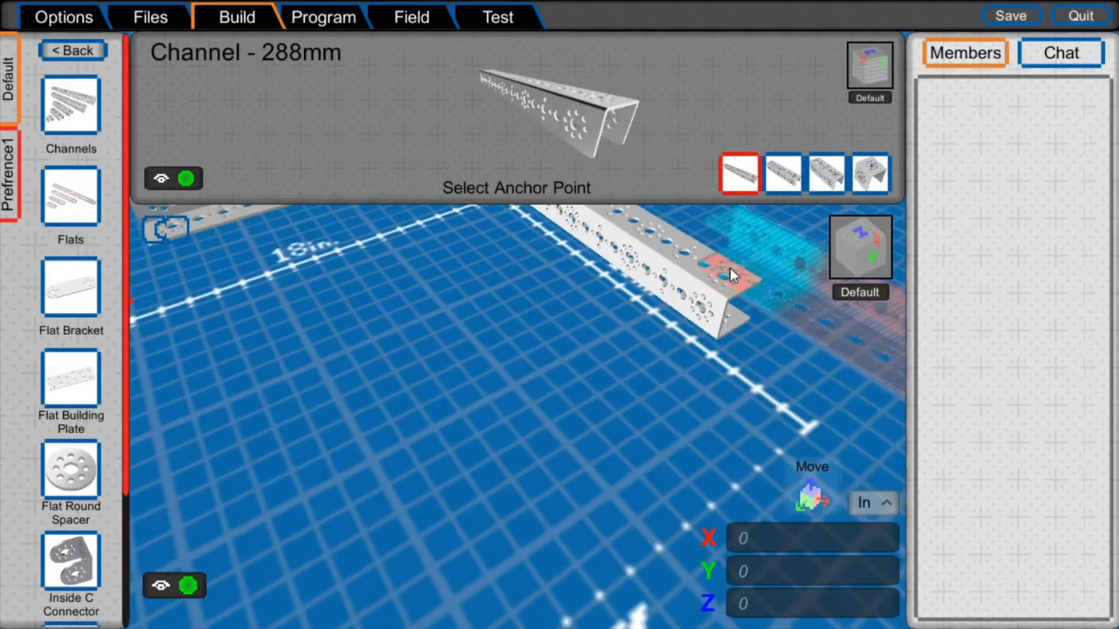
key("Left")
key("Left")
key("Left")
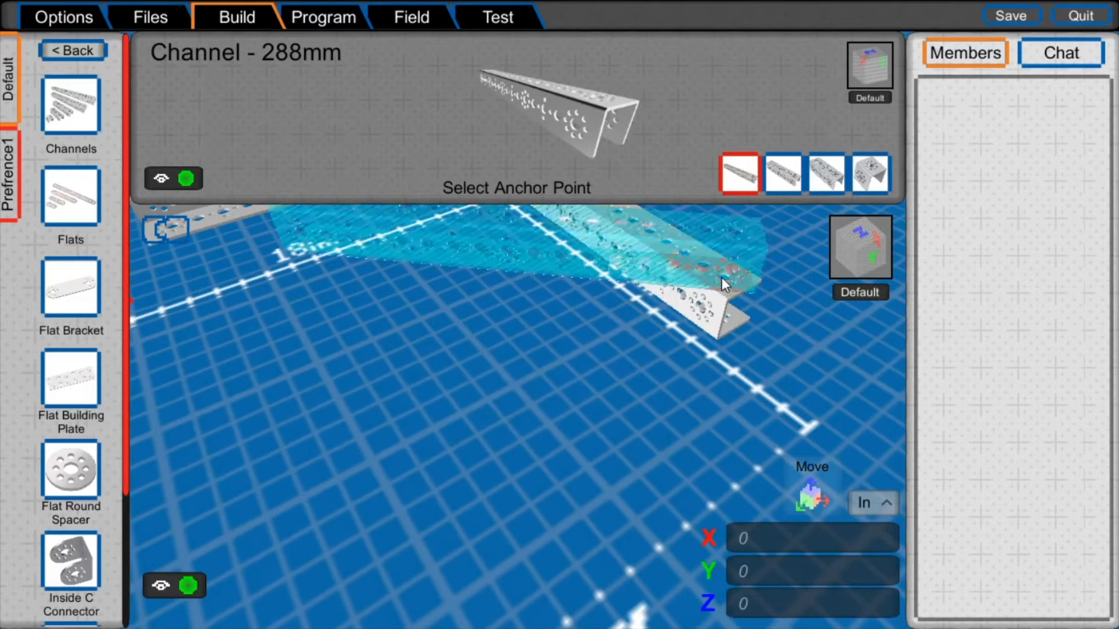
left_click(721, 277)
- Attach a fourth 288mm channel across the open ends of the two side channels to close the frame
right_click_drag(587, 224, 558, 135)
right_click_drag(607, 267, 518, 187)
right_click_drag(615, 242, 592, 197)
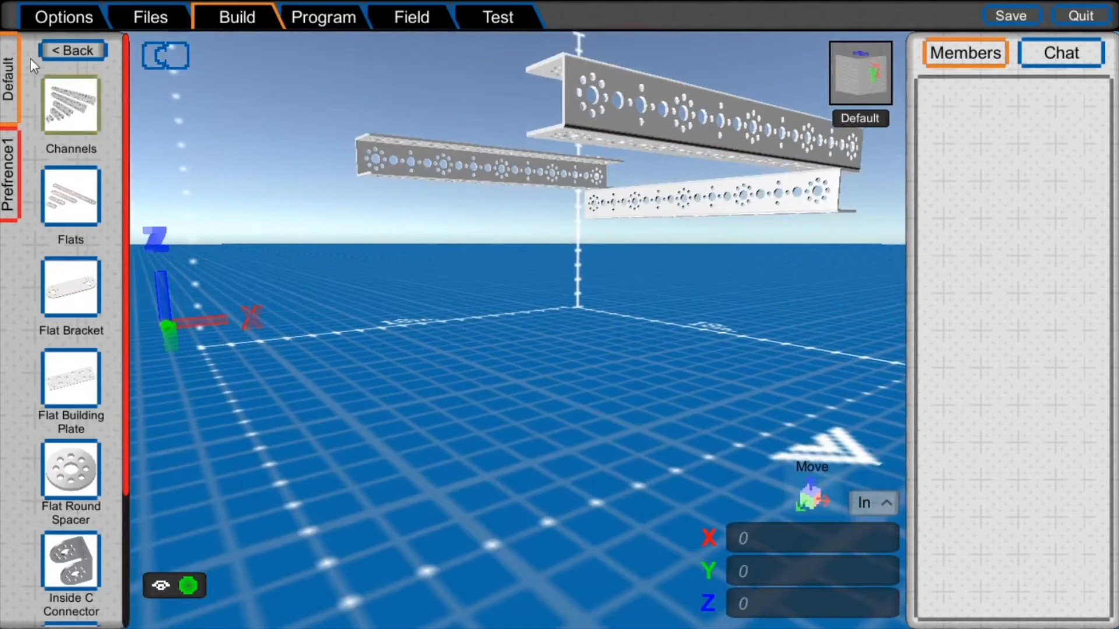
left_click(70, 105)
right_click_drag(512, 292, 600, 454)
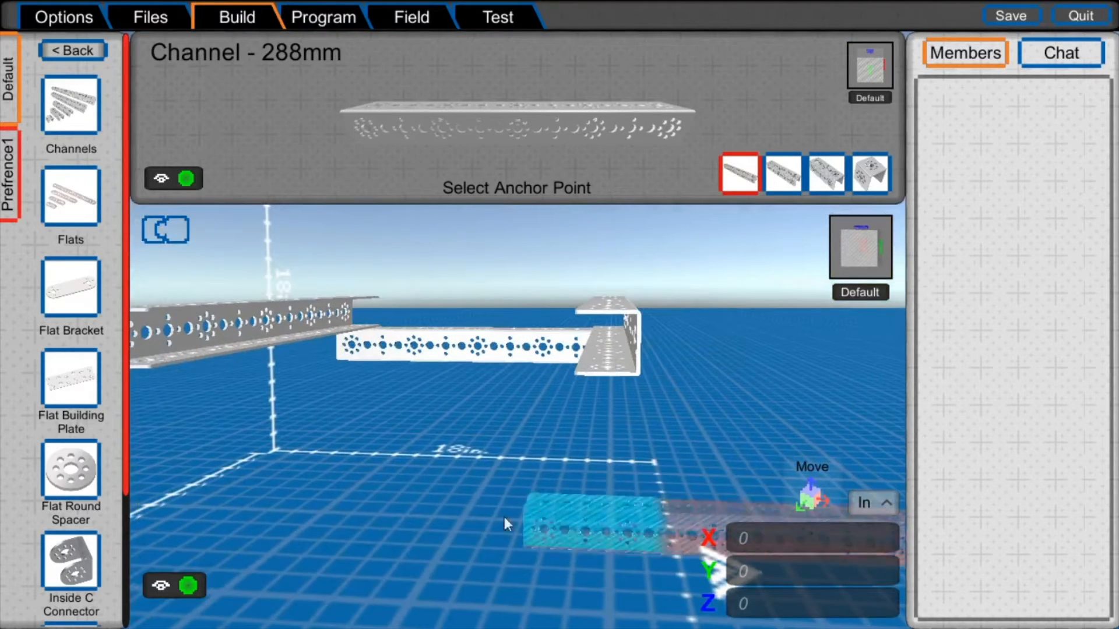
right_click_drag(369, 480, 634, 230)
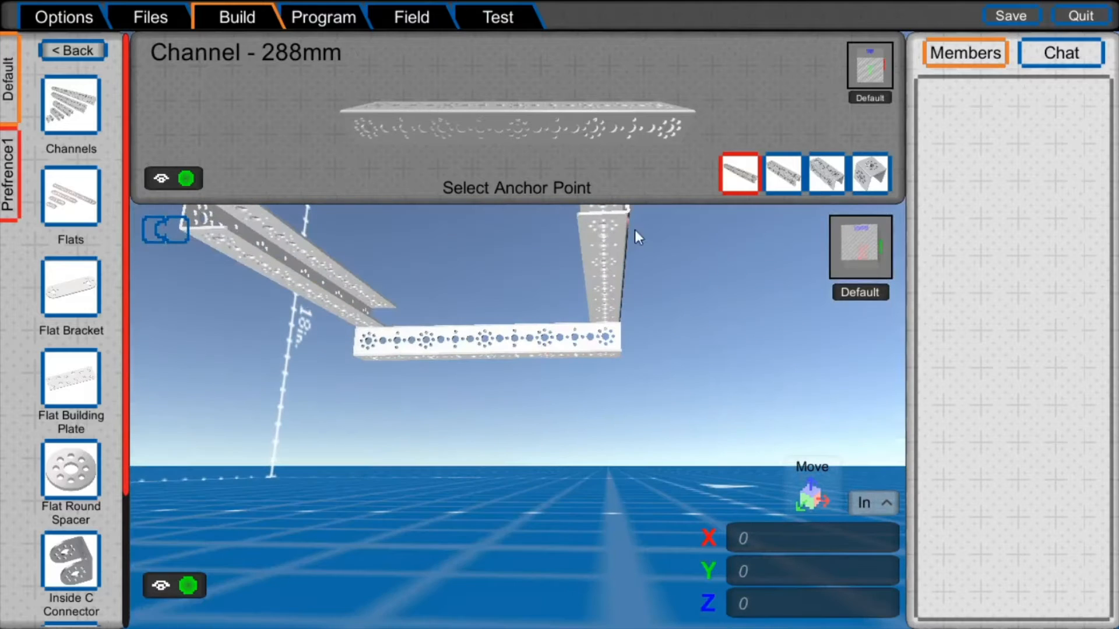
left_click(604, 221)
right_click_drag(601, 169, 661, 313)
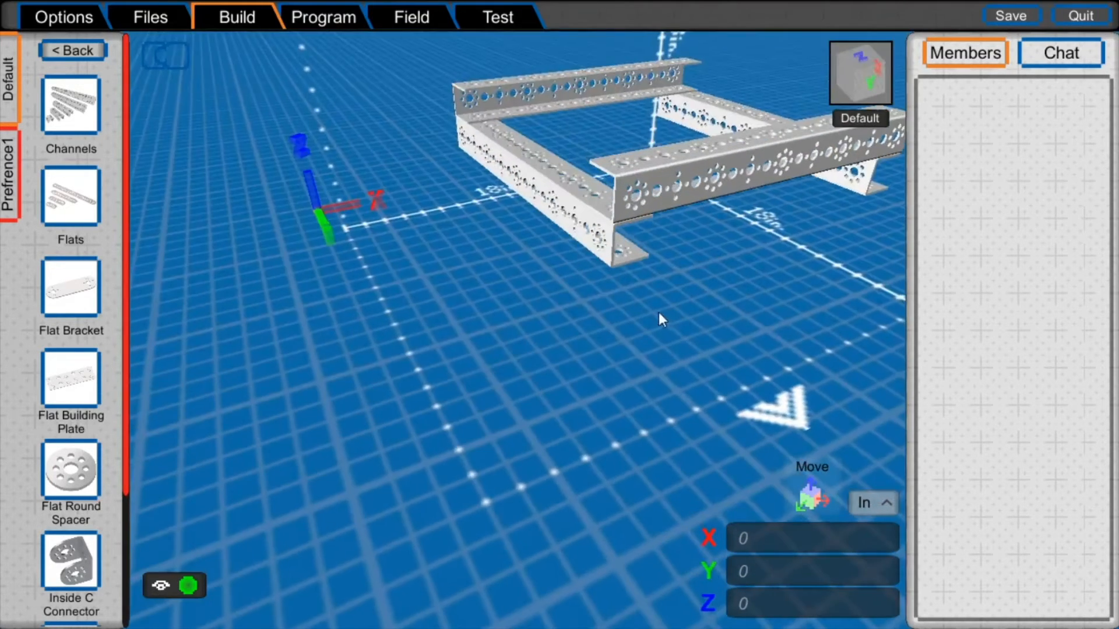
- Place an Inside Corner Bracket on top of the front channel near its middle, with its flange standing upright
scroll(68, 349, "down", 4)
scroll(66, 362, "up", 3)
scroll(66, 362, "up", 1)
scroll(75, 443, "down", 2)
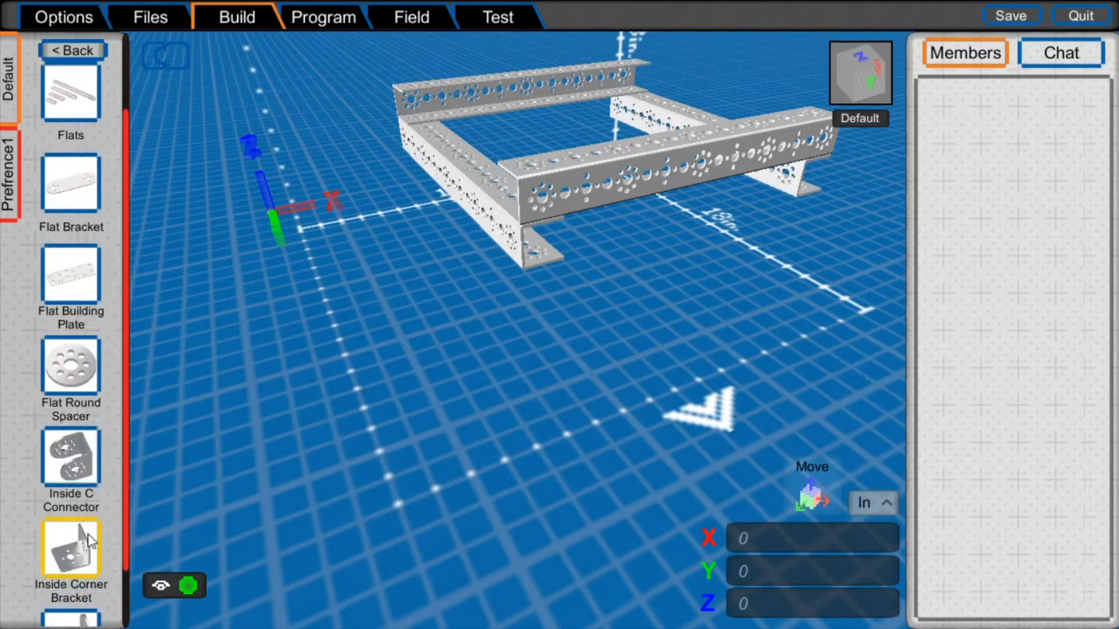
left_click(88, 535)
left_click(516, 128)
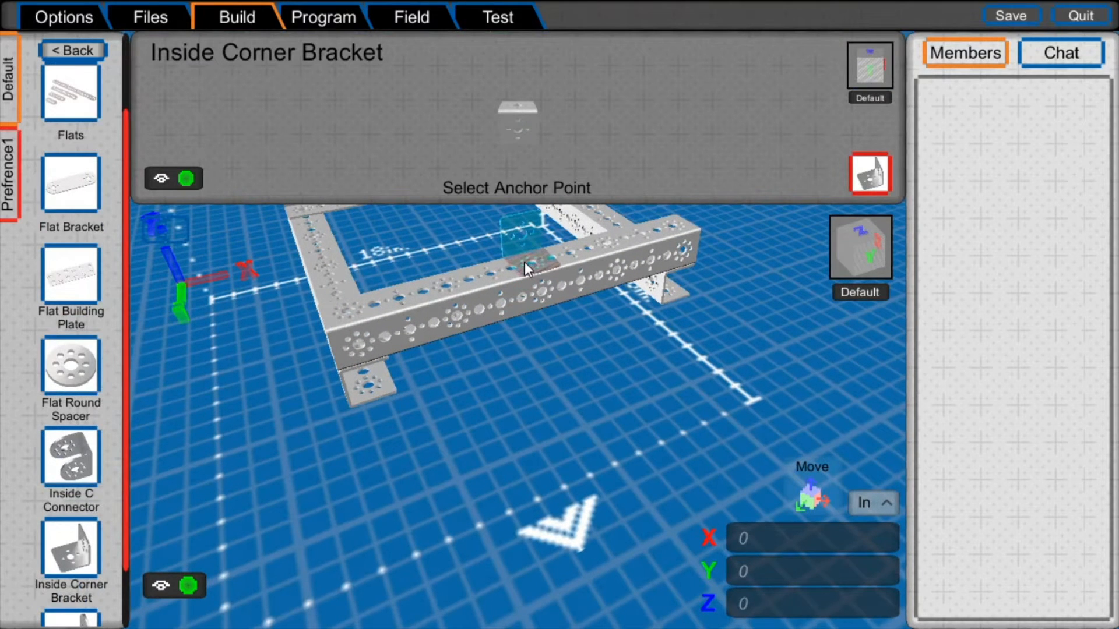
left_click(524, 263)
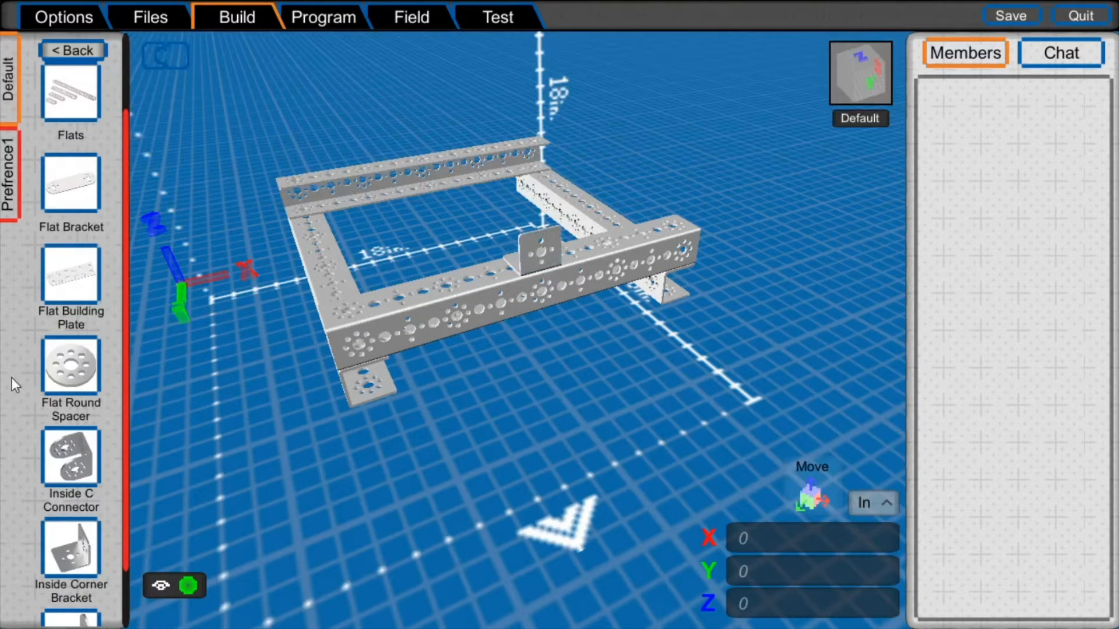
- Attach a Flat Building Plate by a corner hole to the bracket's upright face, rotated to rise diagonally above the frame
left_click(68, 274)
left_click(436, 136)
key("r")
key("r")
key("r")
key("r")
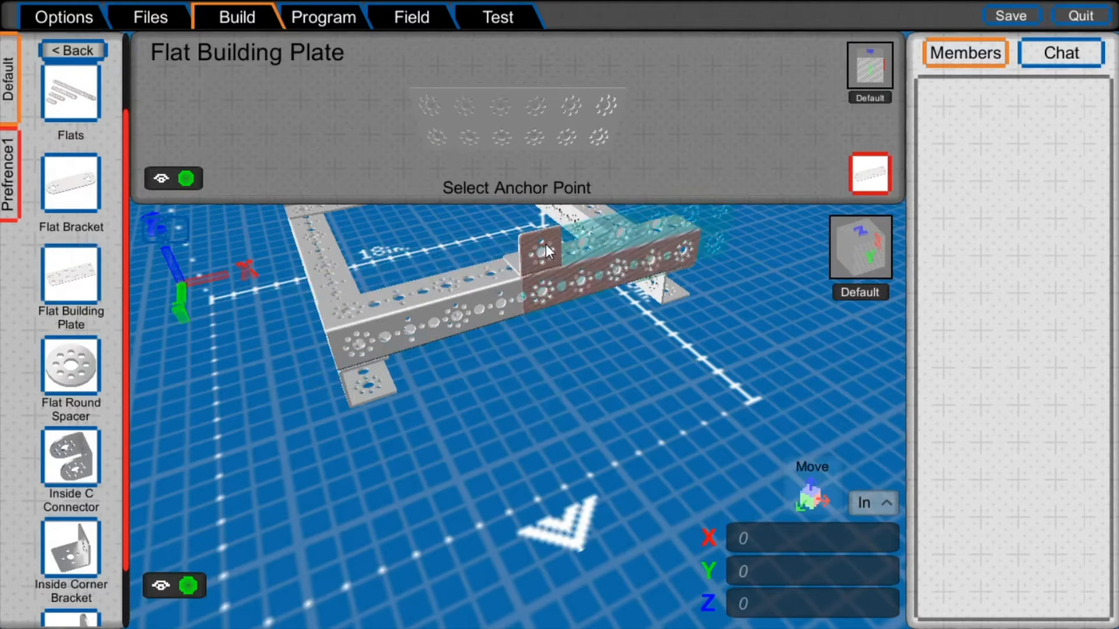
key("r")
left_click(546, 244)
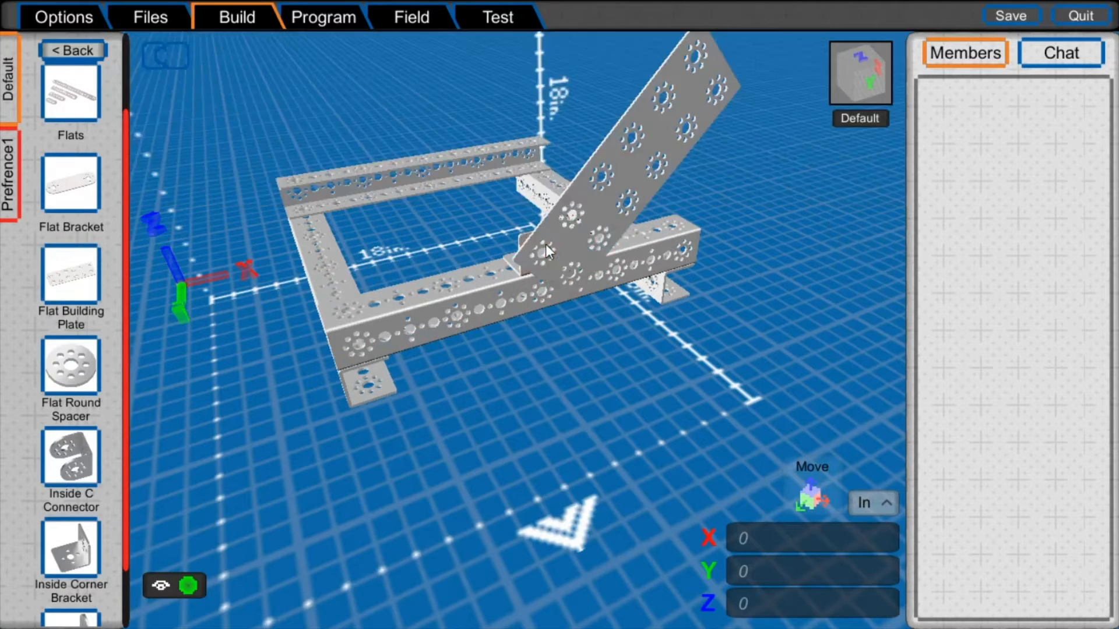
- Switch from the structural parts to the Motion parts and browse them, previewing the 120-tooth gear
right_click_drag(546, 245, 144, 207)
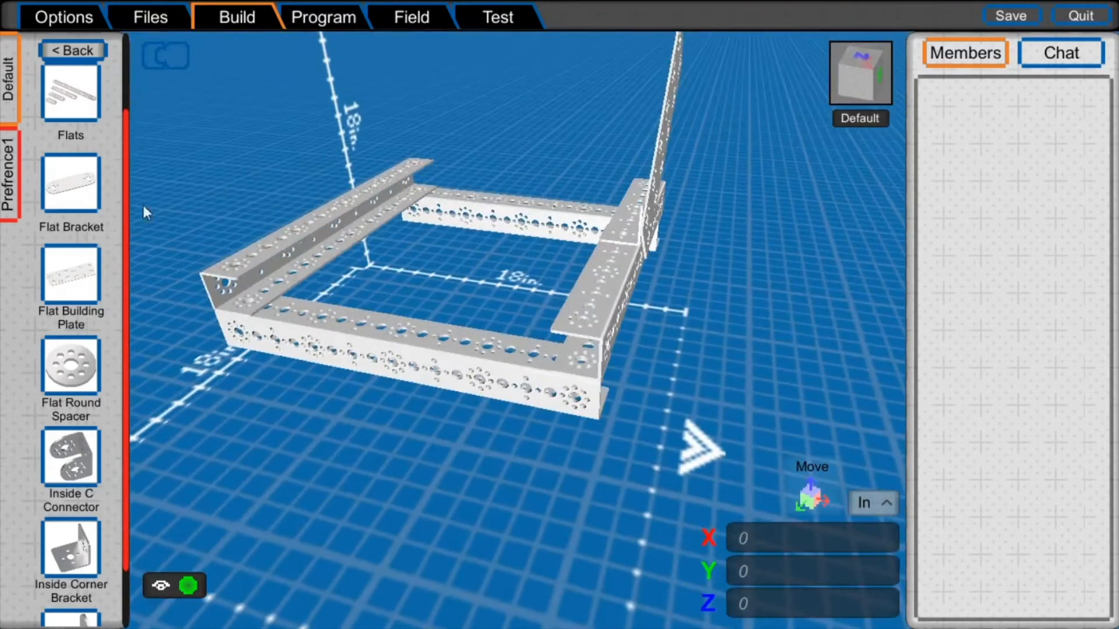
left_click(49, 49)
left_click(81, 216)
scroll(70, 292, "down", 3)
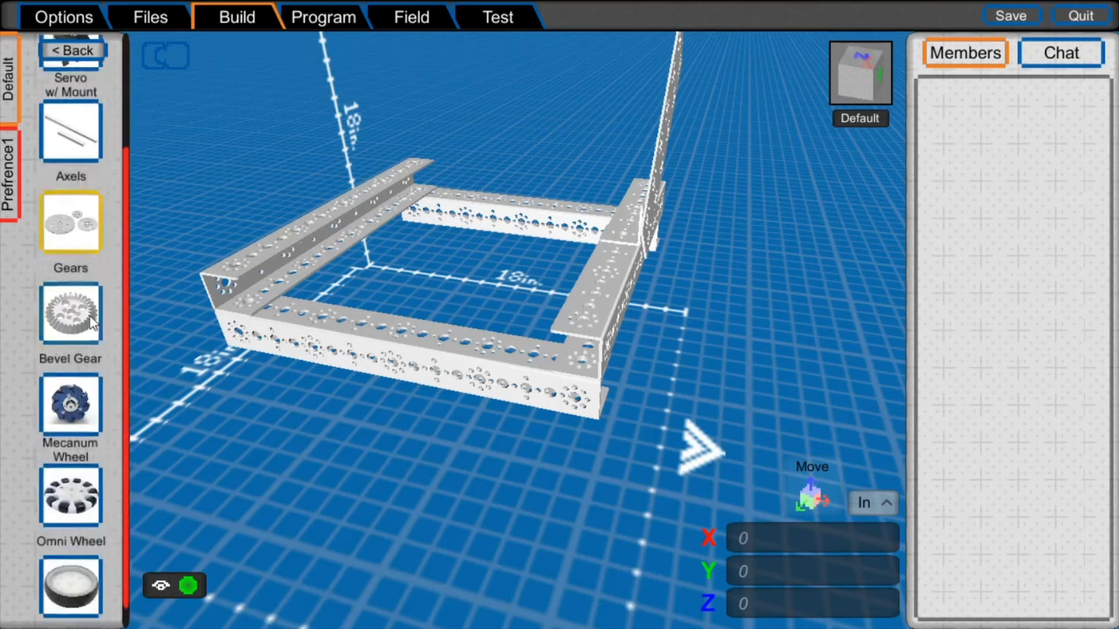
left_click(70, 195)
scroll(97, 201, "up", 3)
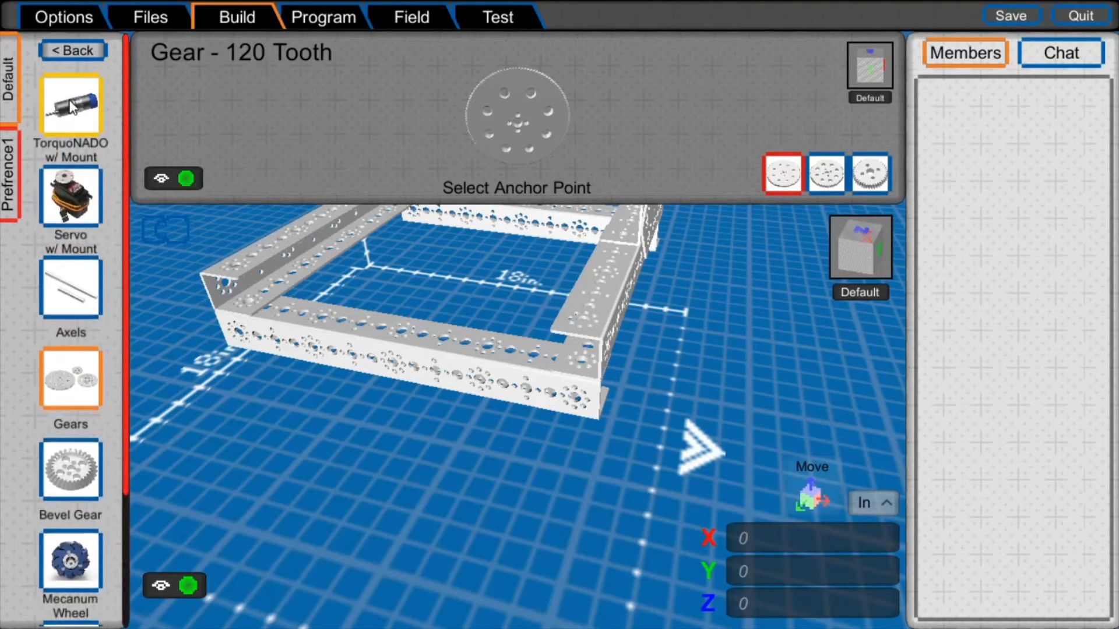
- Mount a TorqueNADO motor beneath the front end of the right side channel, rotated so its shaft points outward
left_click(61, 93)
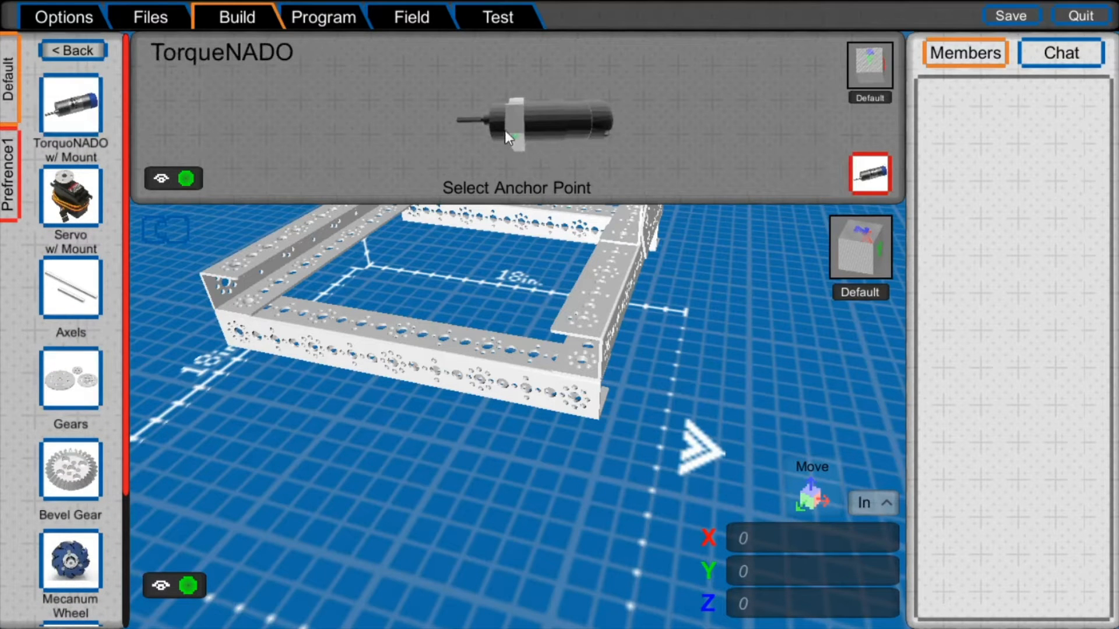
left_click(518, 138)
middle_click_drag(712, 309, 638, 281)
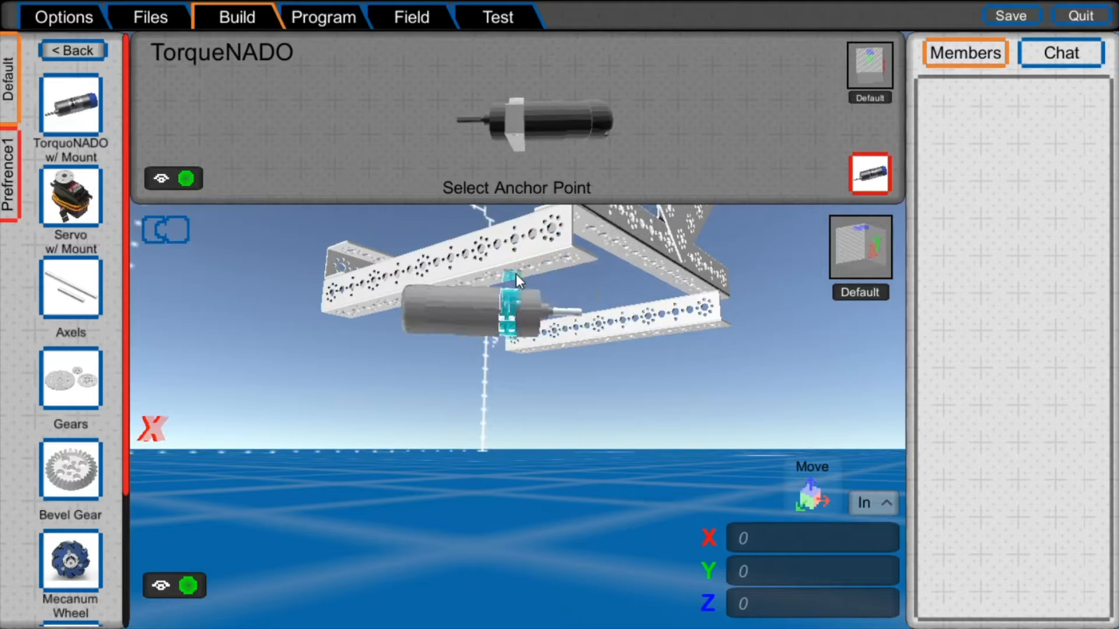
key("r")
key("r")
key("r")
key("r")
key("r")
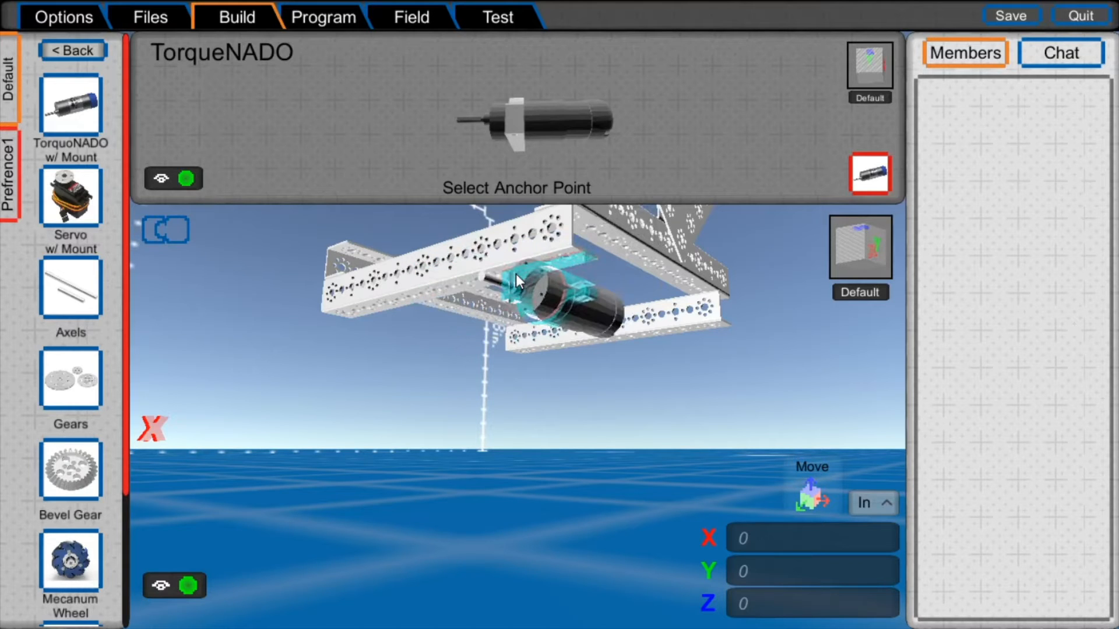
left_click(516, 274)
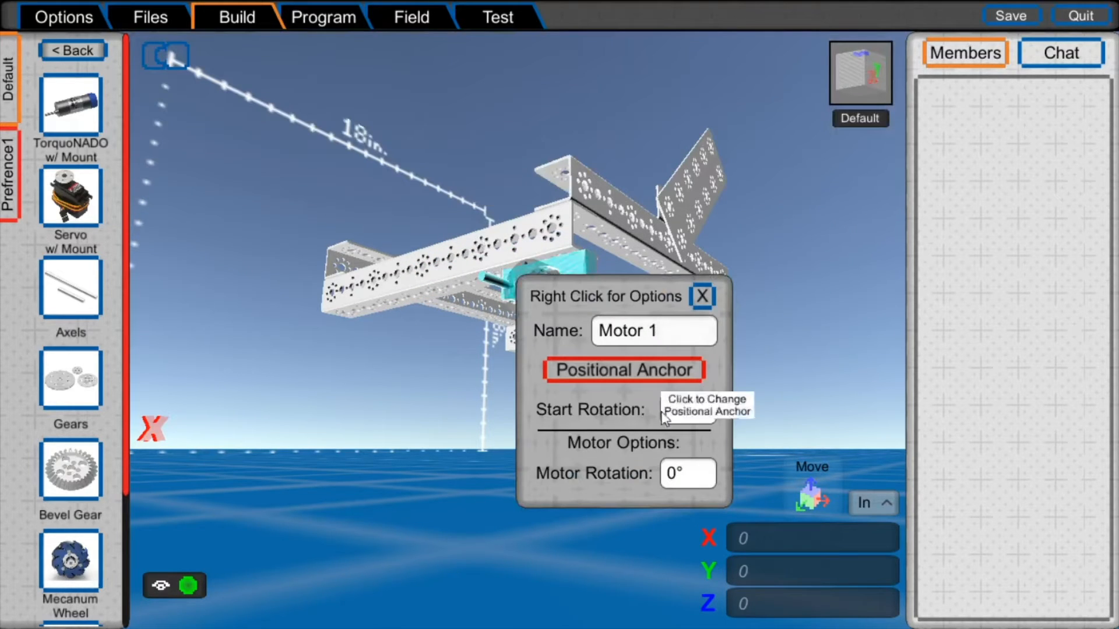
- Set the first motor's Motor Rotation to -90°
right_click_drag(543, 197, 681, 236)
middle_click_drag(681, 236, 585, 194)
right_click_drag(584, 193, 571, 189)
left_click(693, 479)
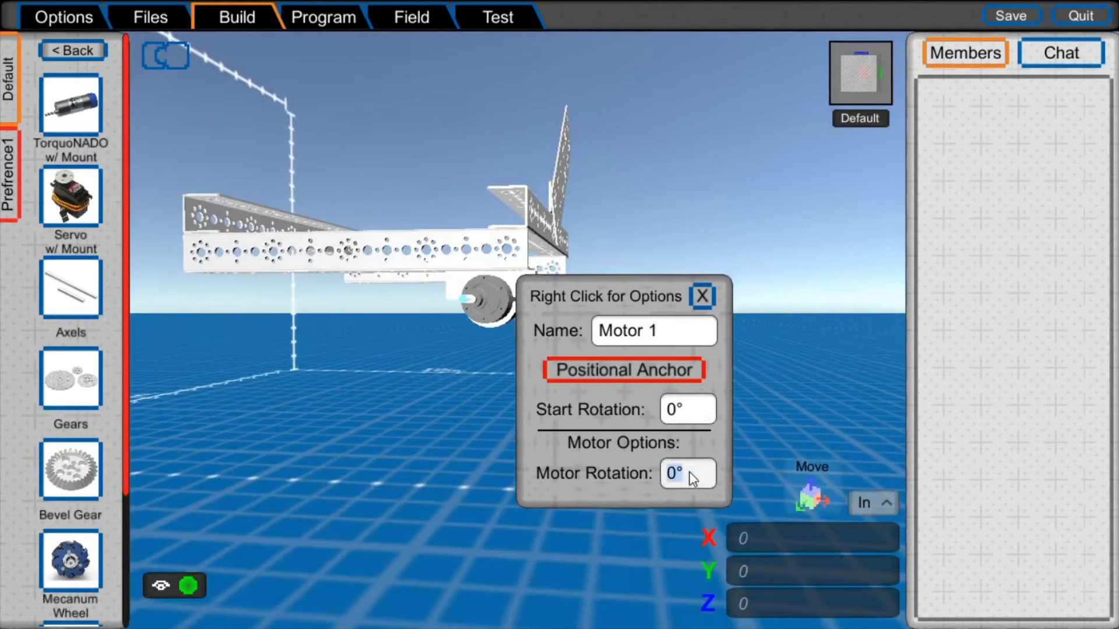
type("90")
key("BackSpace")
key("BackSpace")
type("-90")
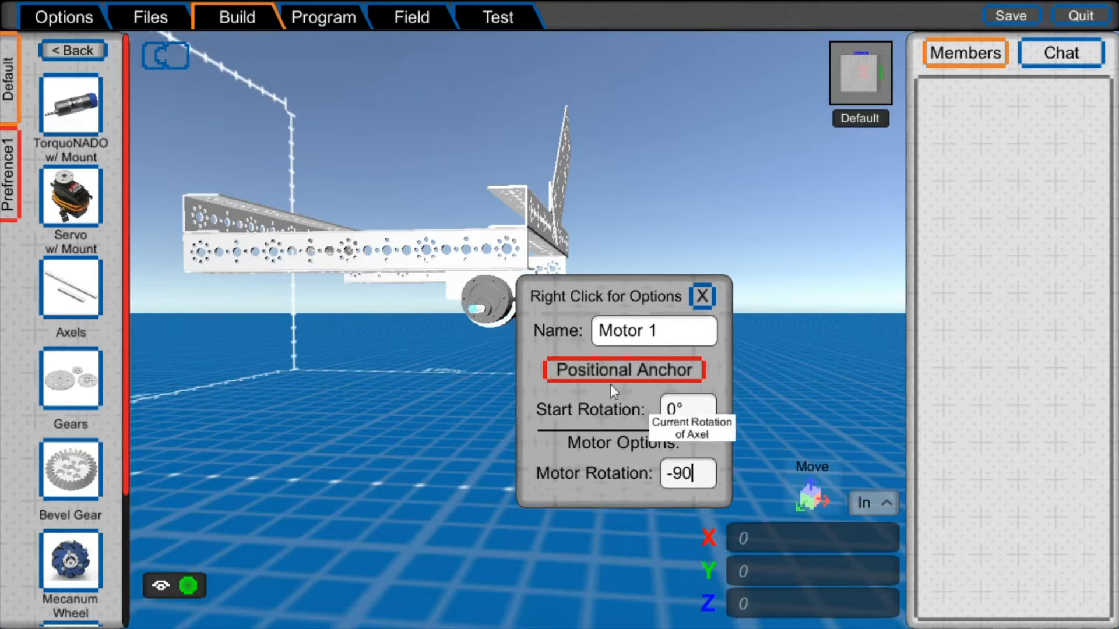
- Name the first motor FRMotor and close its options
left_click(677, 330)
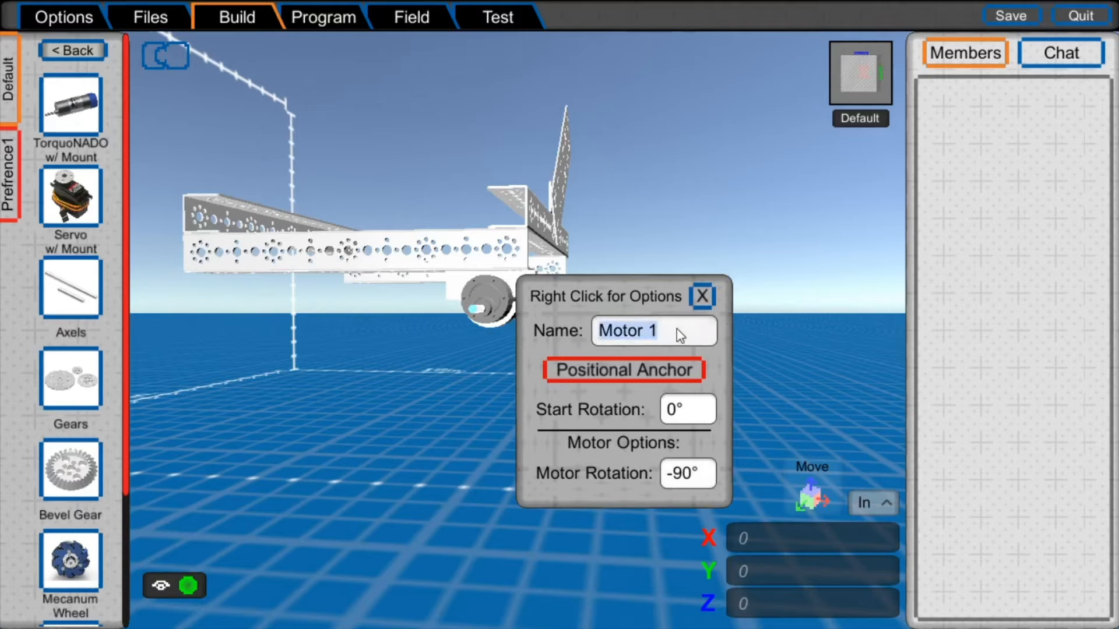
type("FRMo")
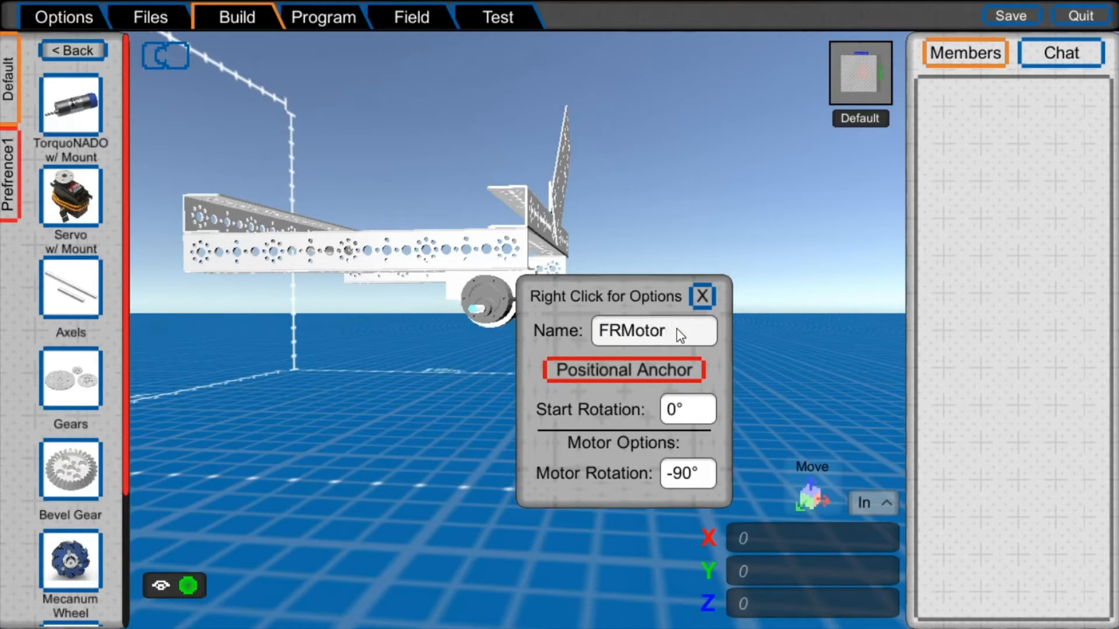
left_click(702, 296)
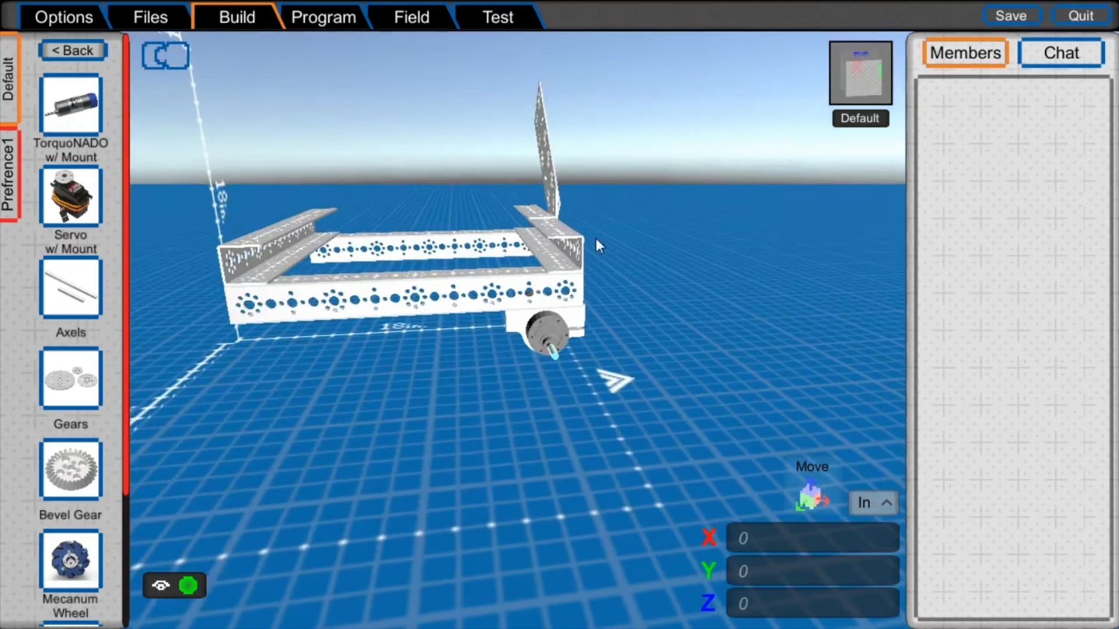
- Mount a second TorqueNADO motor beneath the rear end of the same side channel and name it BRMotor
left_click(65, 121)
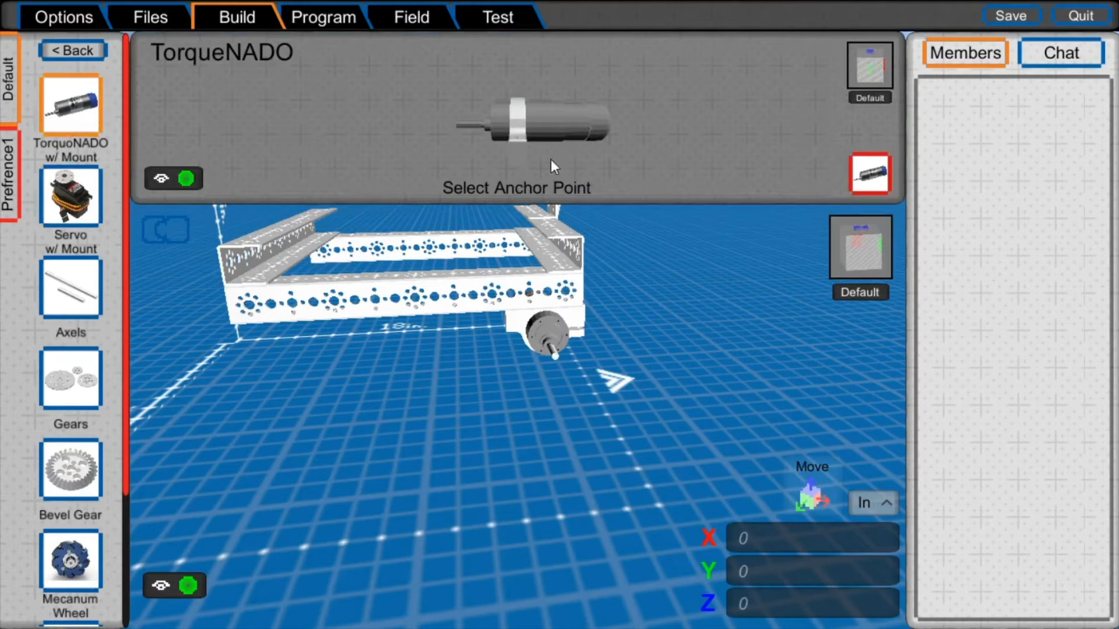
left_click(516, 132)
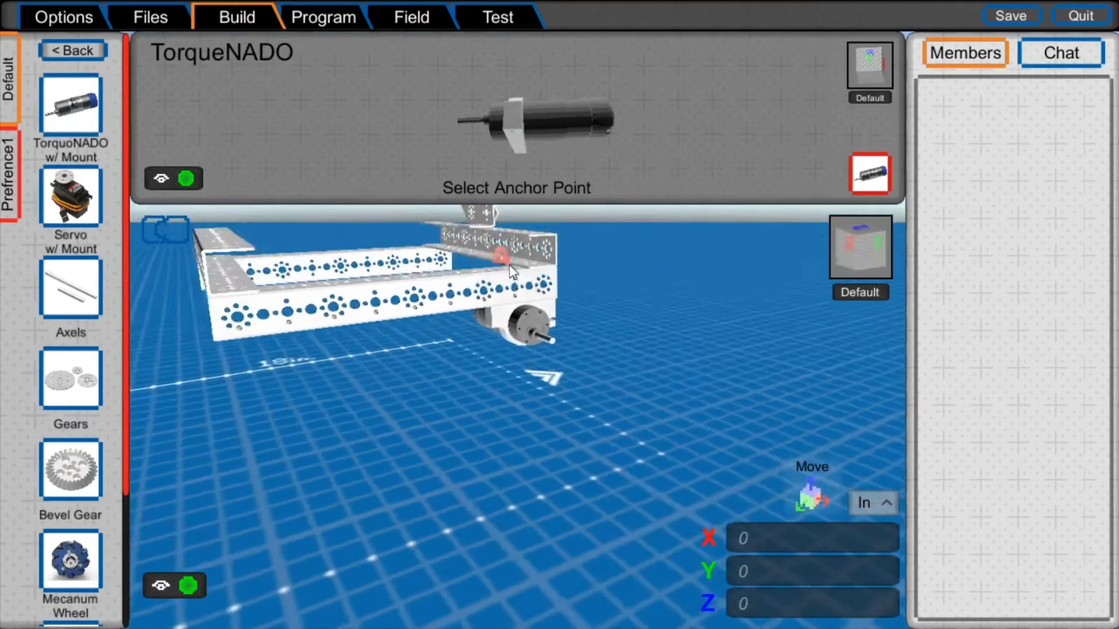
right_click_drag(350, 292, 401, 352)
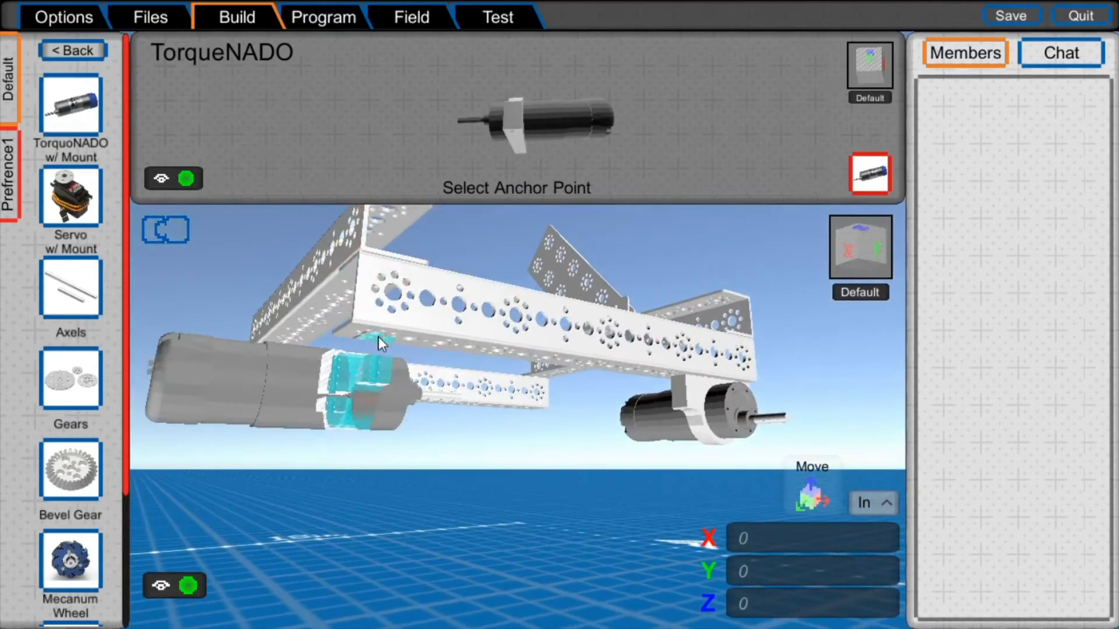
left_click(376, 336)
left_click(525, 391)
type("BRMoto")
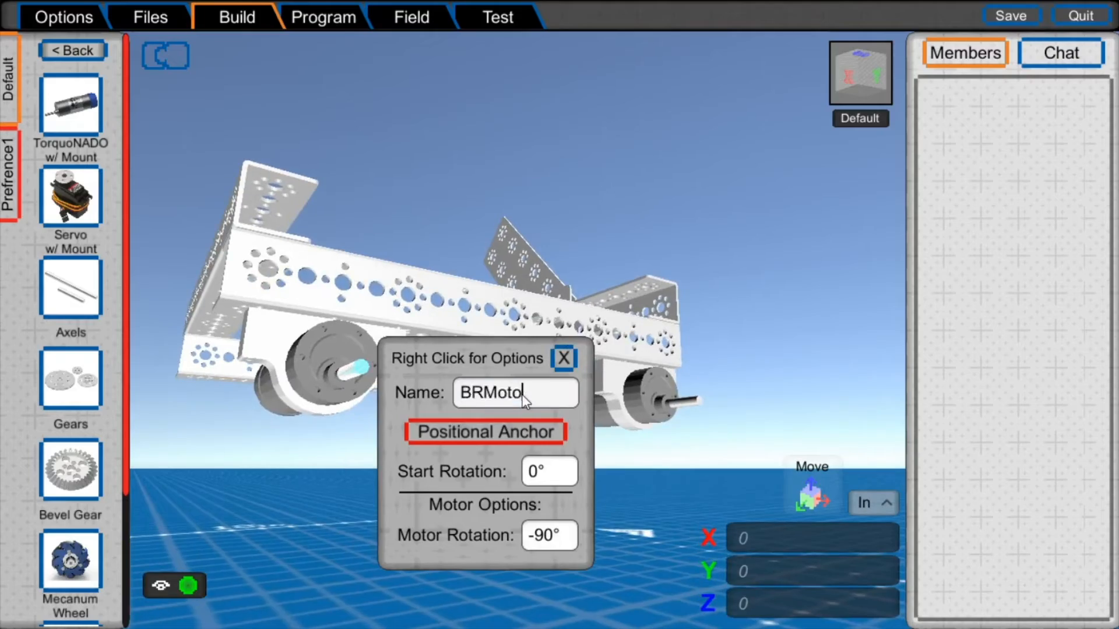
key("Return")
- Mount a third TorqueNADO motor beneath the front end of the left side channel and name it FLMotor
right_click_drag(680, 416, 542, 361)
left_click(71, 106)
left_click(505, 124)
right_click_drag(582, 303, 205, 305)
left_click(515, 298)
left_click(651, 352)
type("FLMotor")
left_click(700, 318)
- Mount a fourth TorqueNADO motor beneath the left side channel's rear end, named BLMotor with a Motor Rotation of -90°
left_click(71, 106)
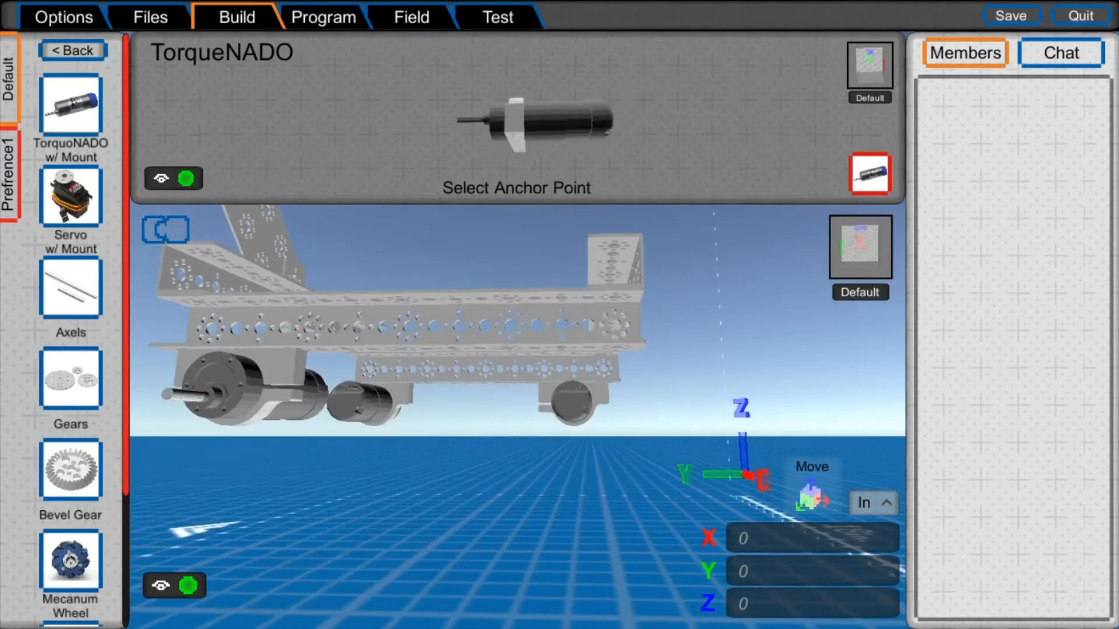
left_click(515, 124)
right_click_drag(559, 302, 443, 279)
left_click(441, 273)
left_click(603, 330)
type("BLMotor")
left_click(603, 471)
type("-90")
left_click(627, 293)
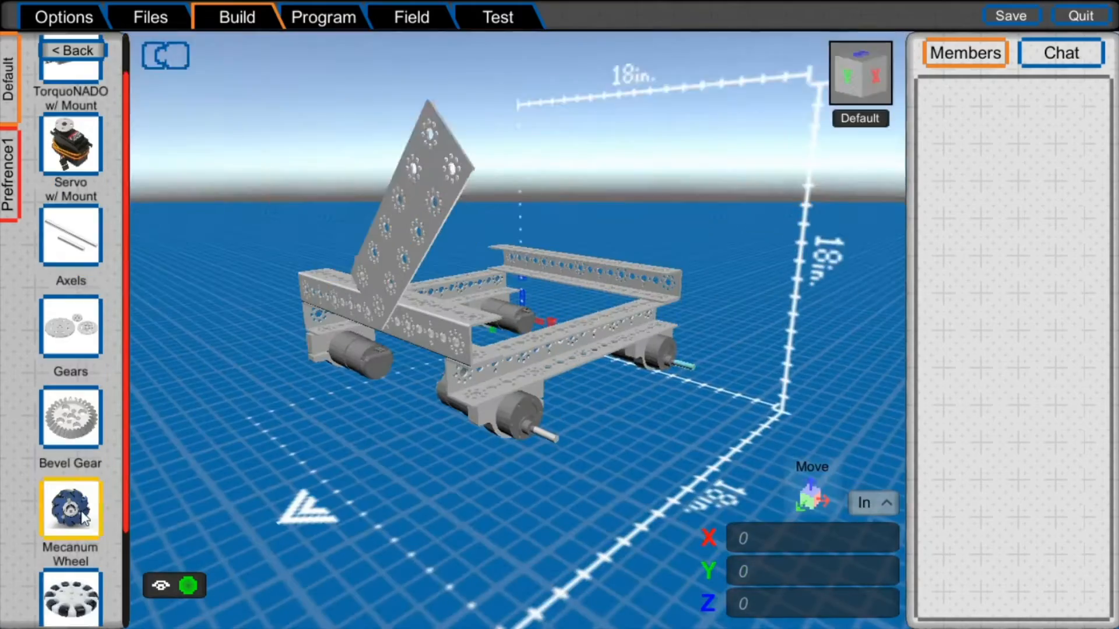
- Attach a Mecanum Wheel to the shaft of the front-left motor
left_click(70, 489)
left_click(517, 135)
right_click_drag(540, 431, 549, 428)
scroll(549, 429, "up", 2)
left_click(549, 429)
left_click(467, 349)
- Attach Mecanum Wheels to the shafts of two more drive motors
left_click(69, 524)
left_click(517, 136)
scroll(506, 293, "up", 5)
right_click_drag(641, 327, 373, 280)
left_click(502, 329)
left_click(71, 508)
left_click(517, 135)
right_click_drag(524, 314, 680, 245)
left_click(306, 274)
left_click(643, 350)
right_click_drag(582, 327, 393, 146)
scroll(393, 146, "down", 5)
- Attach a Mecanum Wheel to the remaining bare motor shaft so all four motors carry one
left_click(71, 510)
left_click(516, 136)
right_click_drag(583, 280, 420, 350)
left_click(521, 359)
left_click(82, 514)
left_click(517, 135)
right_click_drag(291, 392, 349, 180)
left_click(669, 352)
scroll(669, 352, "down", 5)
left_click(169, 60)
left_click(631, 354)
right_click_drag(632, 355, 583, 280)
left_click(168, 60)
left_click(362, 481)
right_click_drag(362, 480, 279, 256)
left_click(635, 326)
left_click(167, 56)
scroll(70, 175, "up", 2)
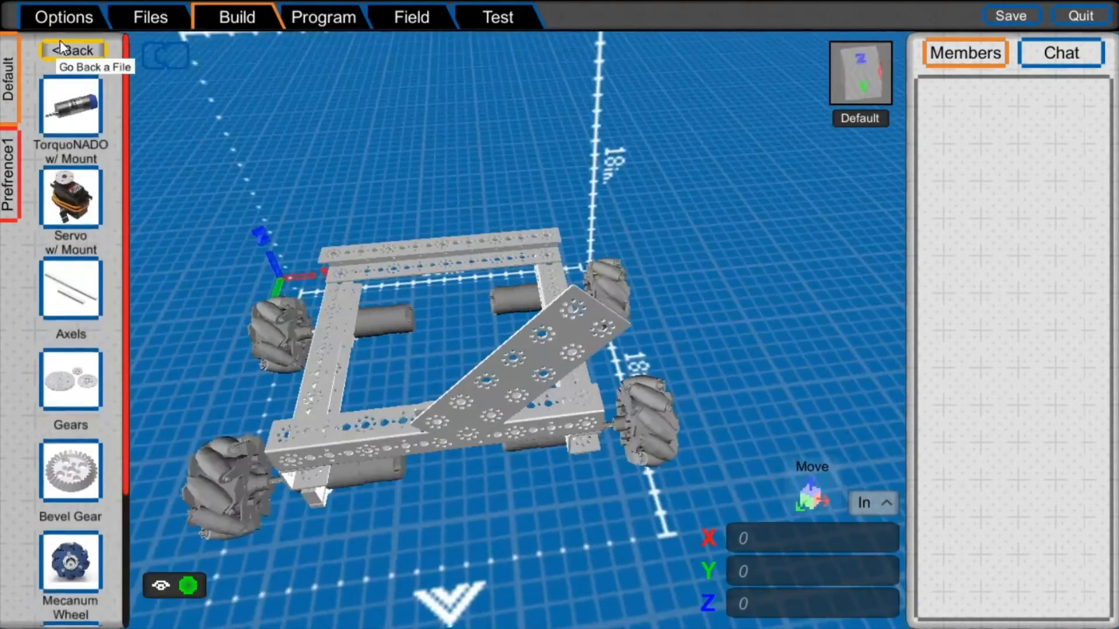
- Return the parts library to its top level with the TETRIX folder
left_click(69, 57)
right_click_drag(412, 194, 469, 208)
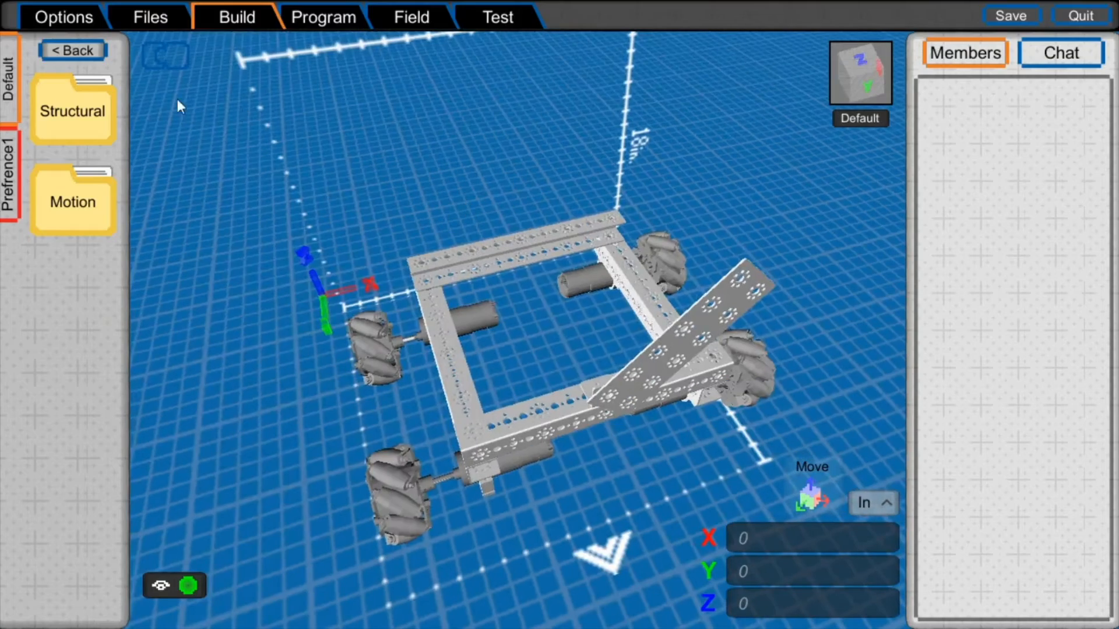
left_click(72, 50)
right_click_drag(604, 295, 510, 267)
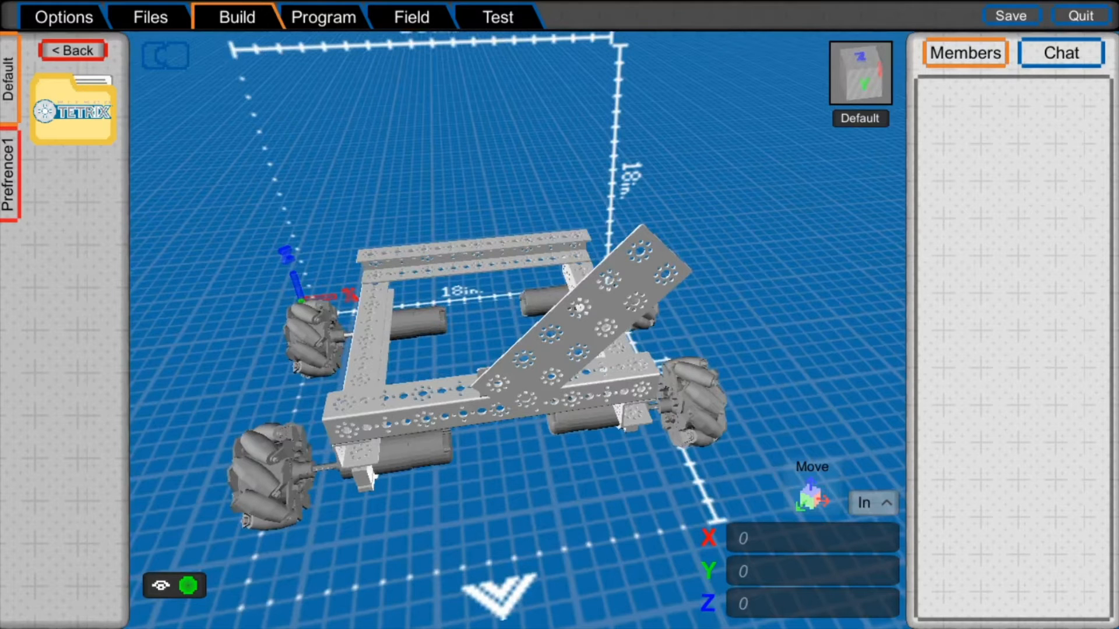
- Create a virtual team link in the Team options under the builder's display name, and return to the Build section
left_click(64, 16)
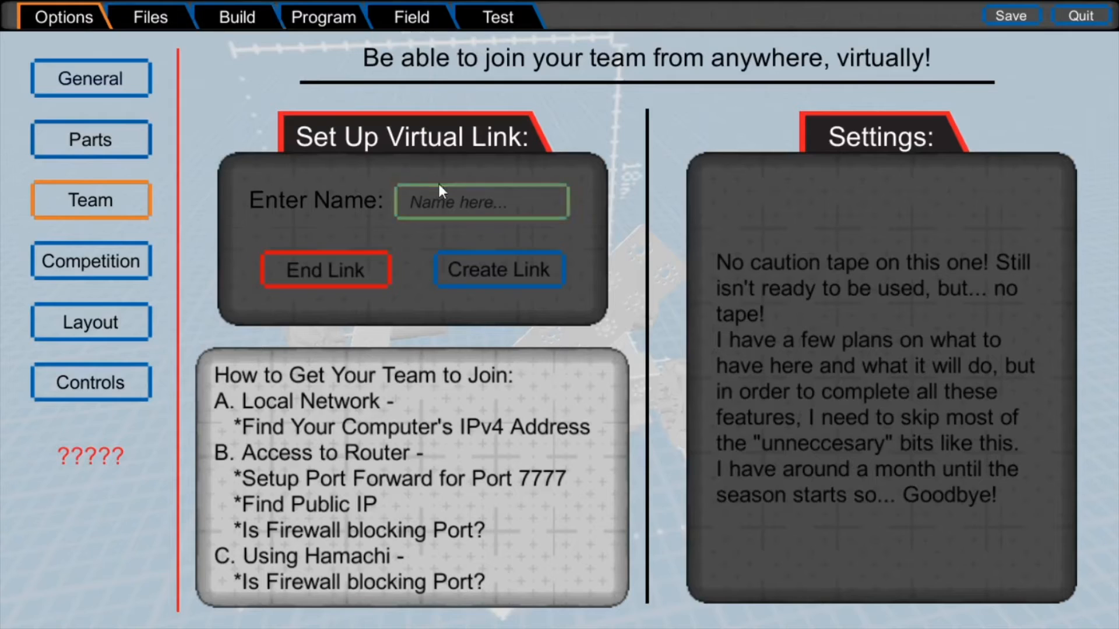
left_click(432, 204)
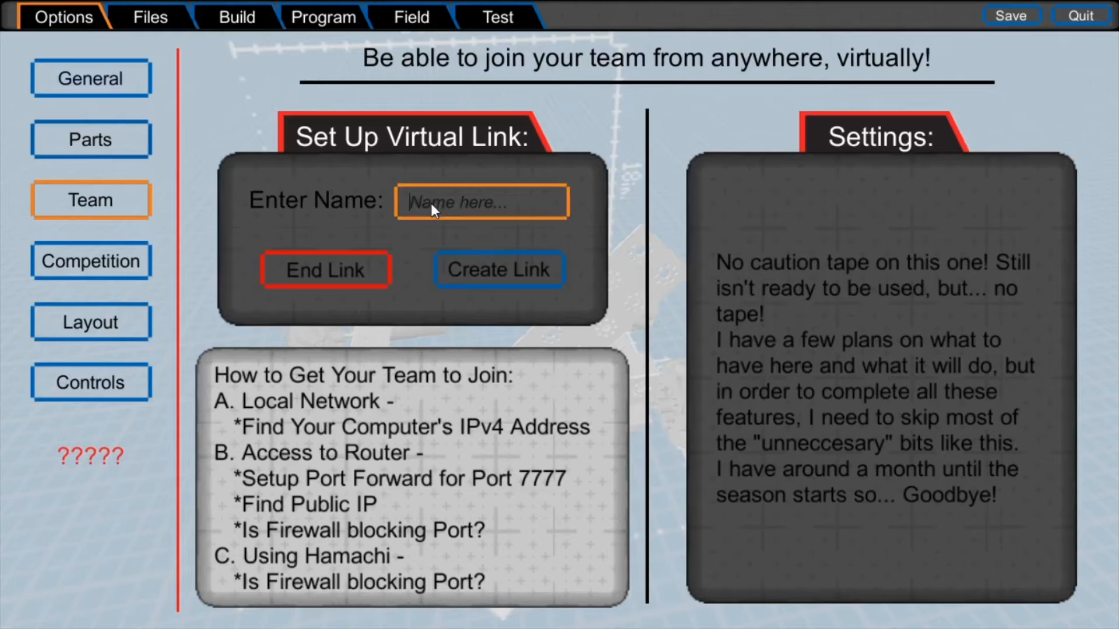
type("RedENgg")
left_click(498, 271)
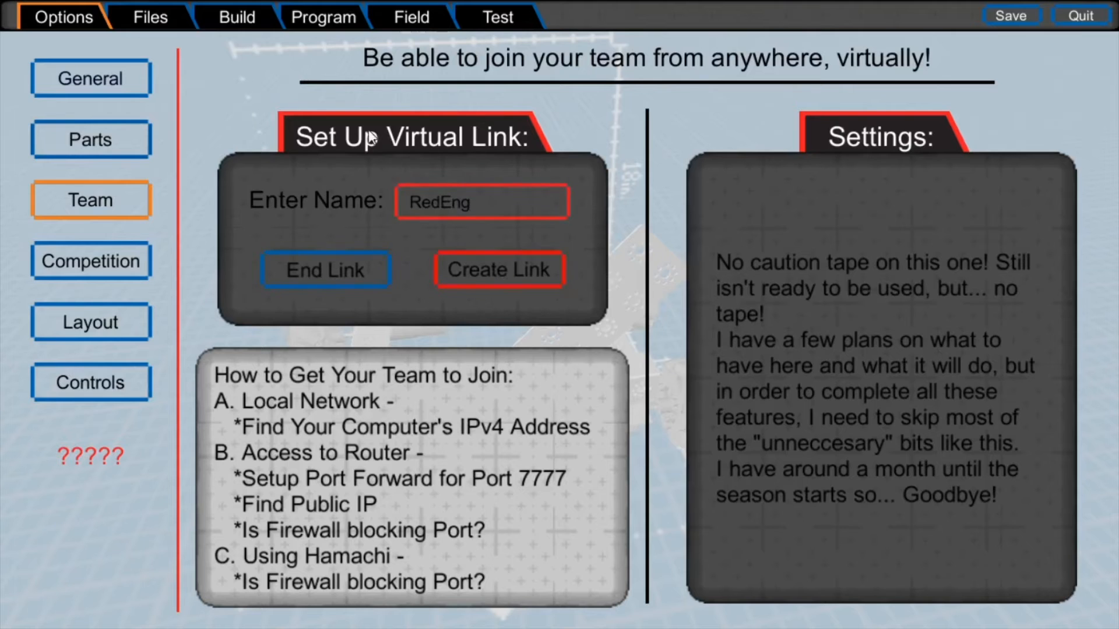
left_click(227, 12)
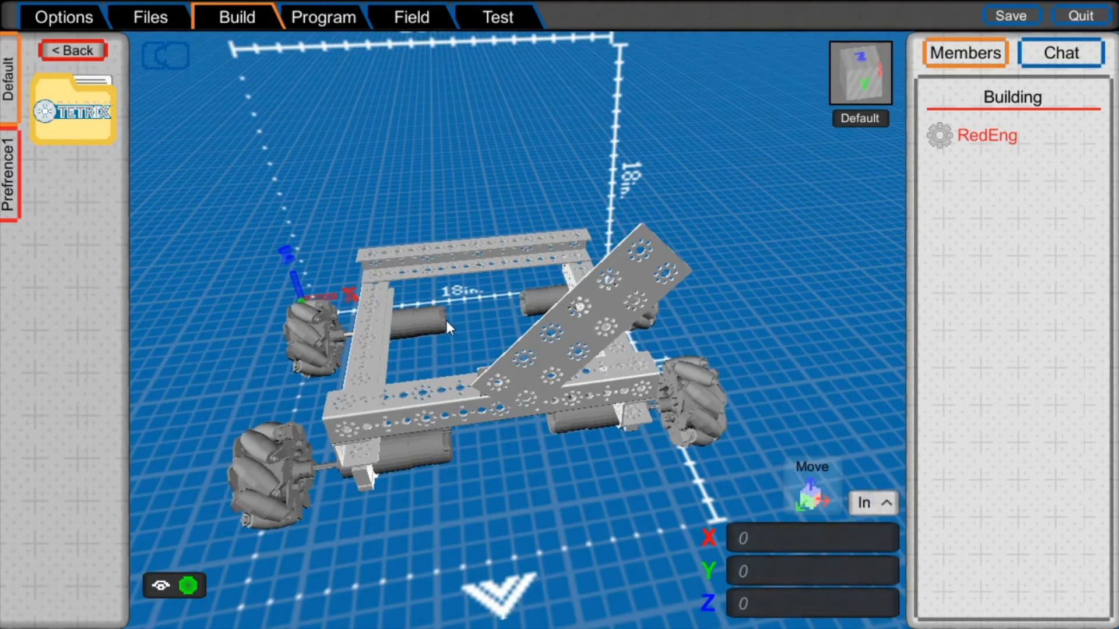
middle_click_drag(458, 327, 467, 261)
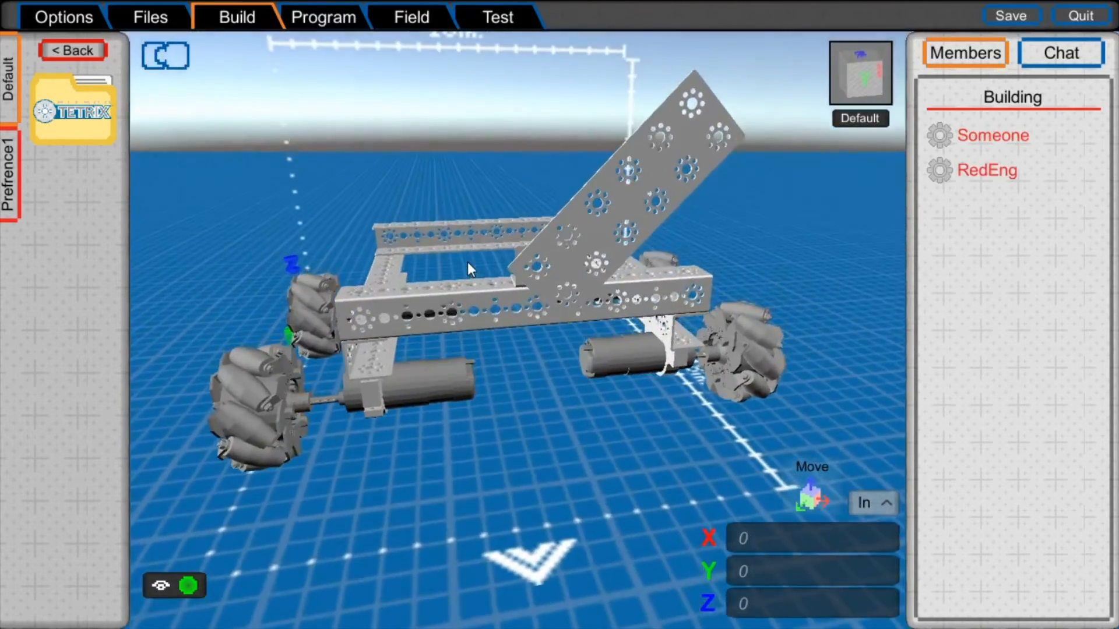
- Check the list of team members building the robot and open the team chat
left_click(1029, 57)
left_click(985, 54)
middle_click_drag(424, 228, 476, 261)
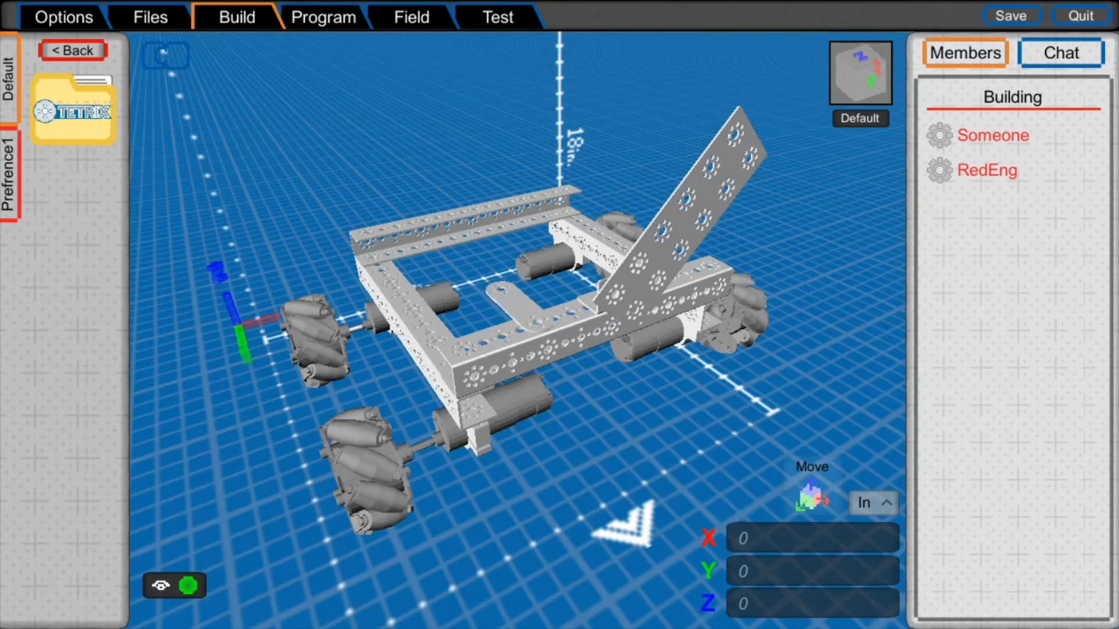
left_click(523, 306)
left_click(523, 306)
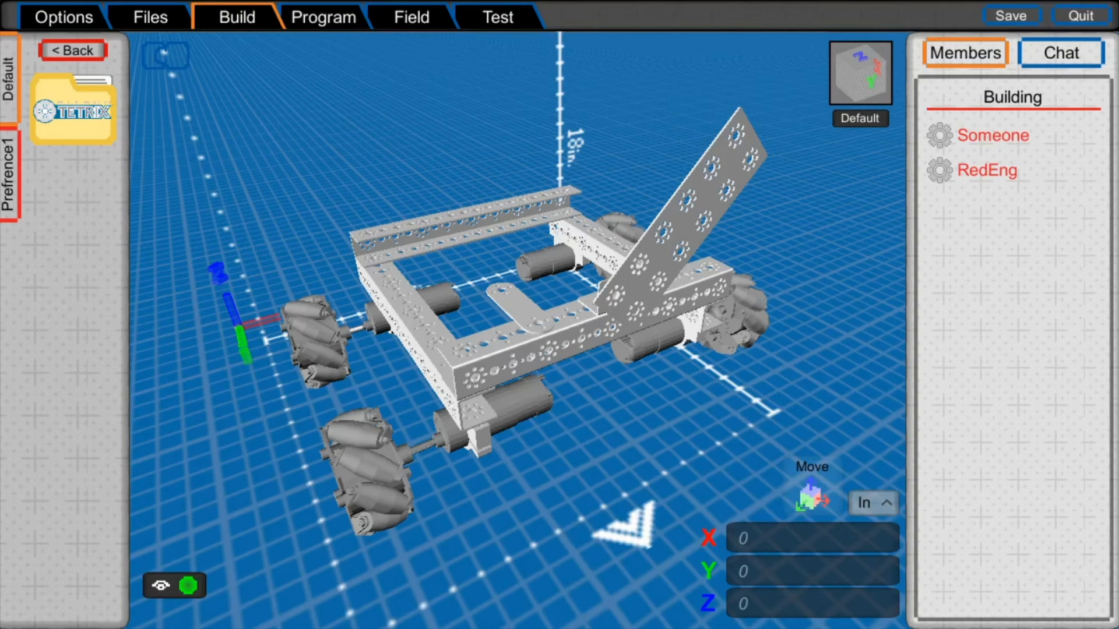
left_click(1060, 53)
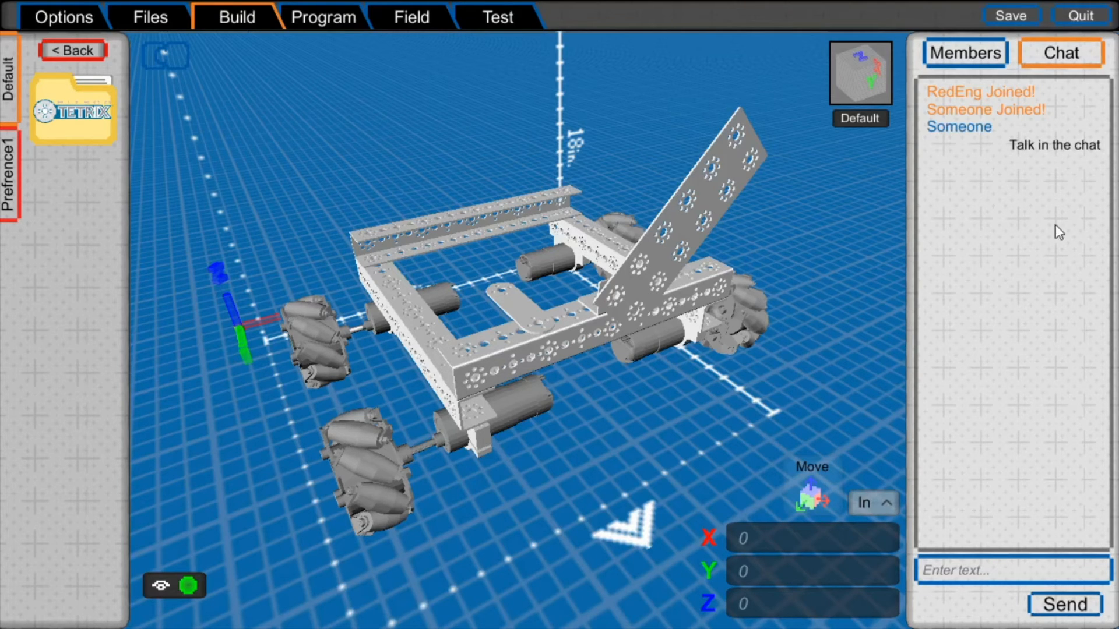
- Examine the robot's TETRIX frame, drive motors, mecanum wheels and angled plate from all sides and up close
middle_click_drag(437, 297, 418, 217)
scroll(417, 215, "up", 4)
mouse_move(510, 266)
right_mouse_down()
mouse_move(387, 218)
mouse_move(515, 268)
right_mouse_up()
scroll(516, 268, "down", 4)
middle_click_drag(445, 256, 498, 246)
middle_click_drag(598, 301, 628, 302)
right_click_drag(628, 302, 663, 316)
scroll(664, 316, "up", 3)
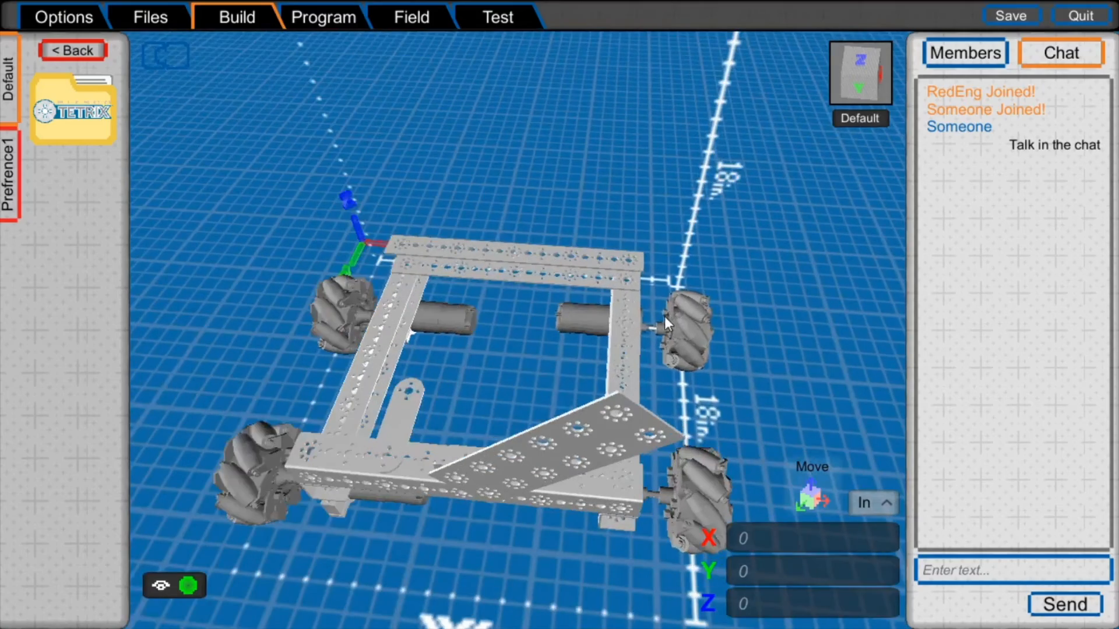
middle_click_drag(455, 342, 538, 284)
right_click_drag(528, 371, 152, 354)
right_click_drag(641, 359, 482, 274)
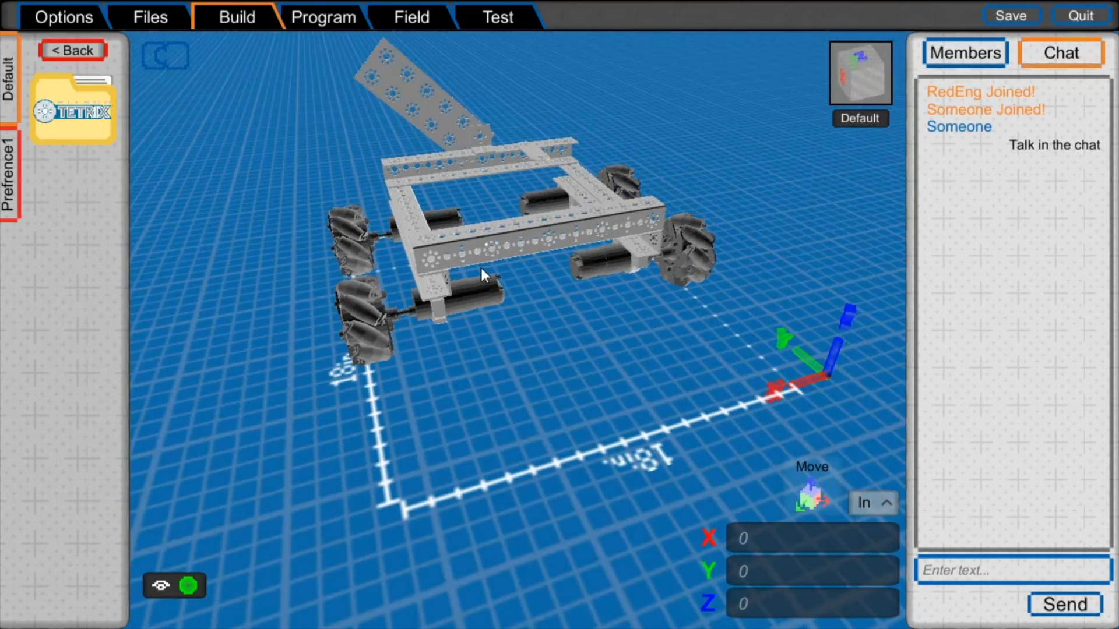
right_click_drag(520, 200, 600, 306)
scroll(466, 164, "up", 5)
right_click_drag(736, 190, 412, 306)
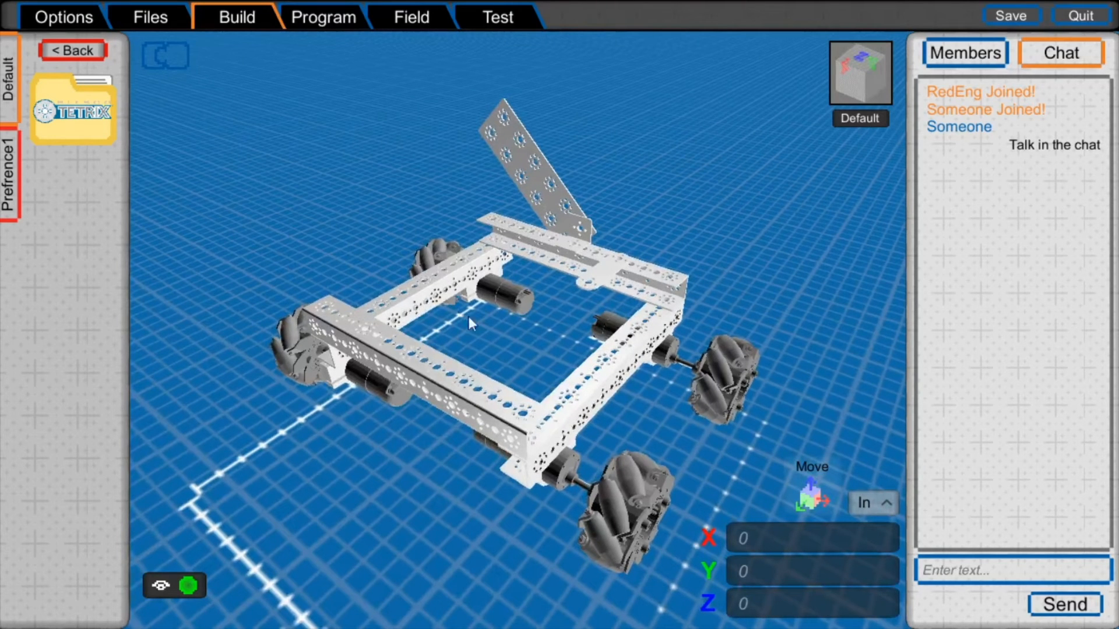
right_click_drag(608, 314, 519, 317)
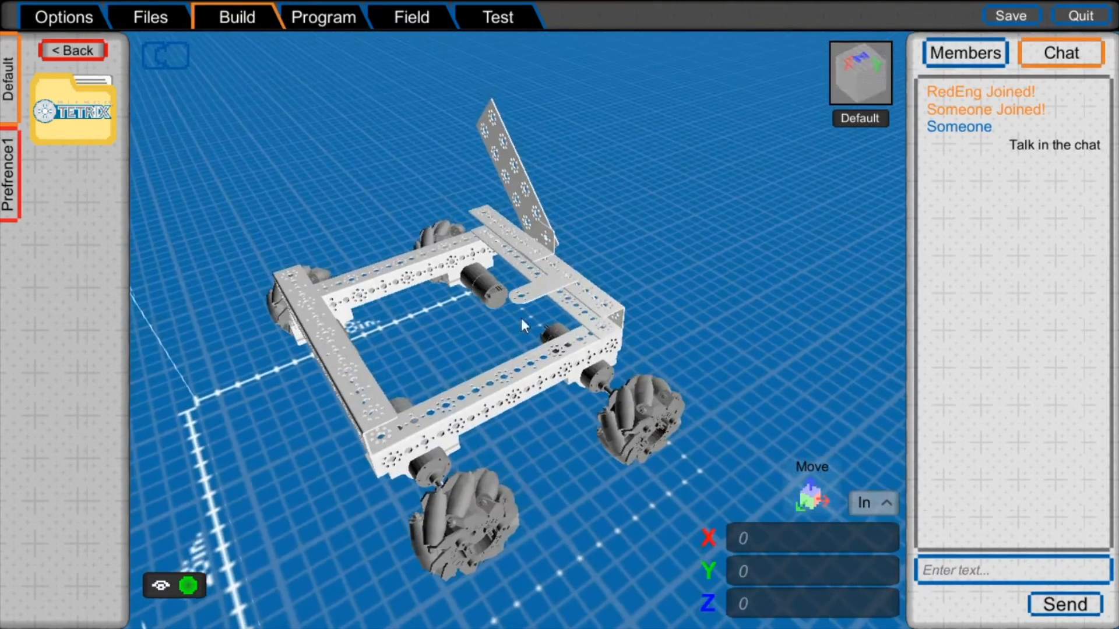
scroll(577, 358, "up", 3)
scroll(617, 377, "down", 3)
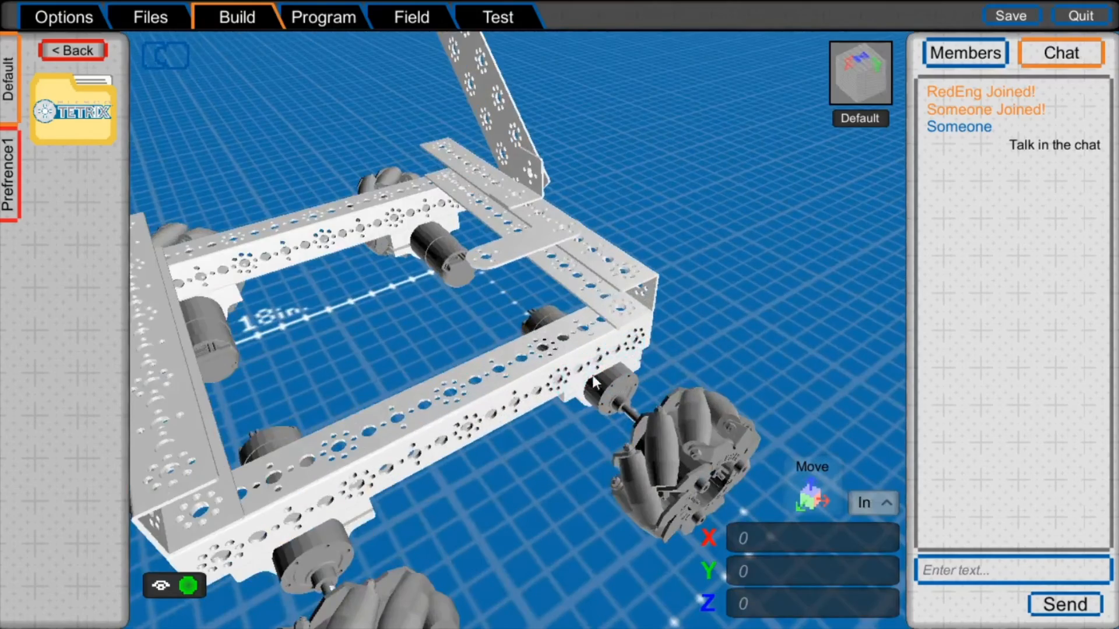
scroll(291, 239, "down", 3)
right_click_drag(461, 295, 385, 192)
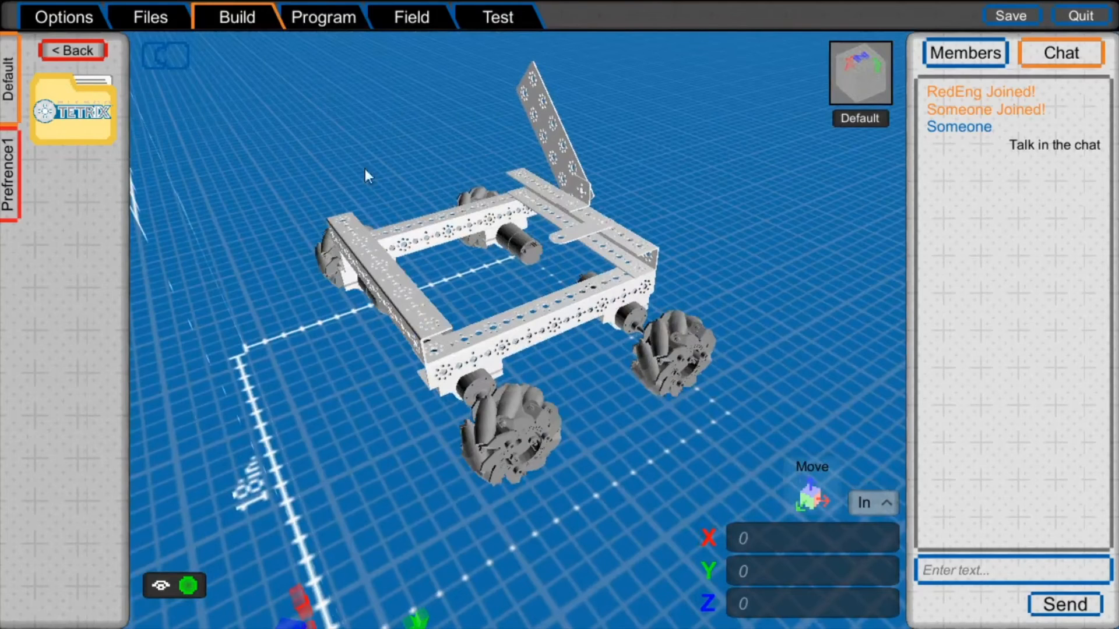
left_click(352, 19)
middle_click_drag(593, 233, 605, 159)
scroll(595, 220, "up", 4)
scroll(595, 219, "down", 4)
- Save the robot design and quit to the start screen
left_click(1024, 21)
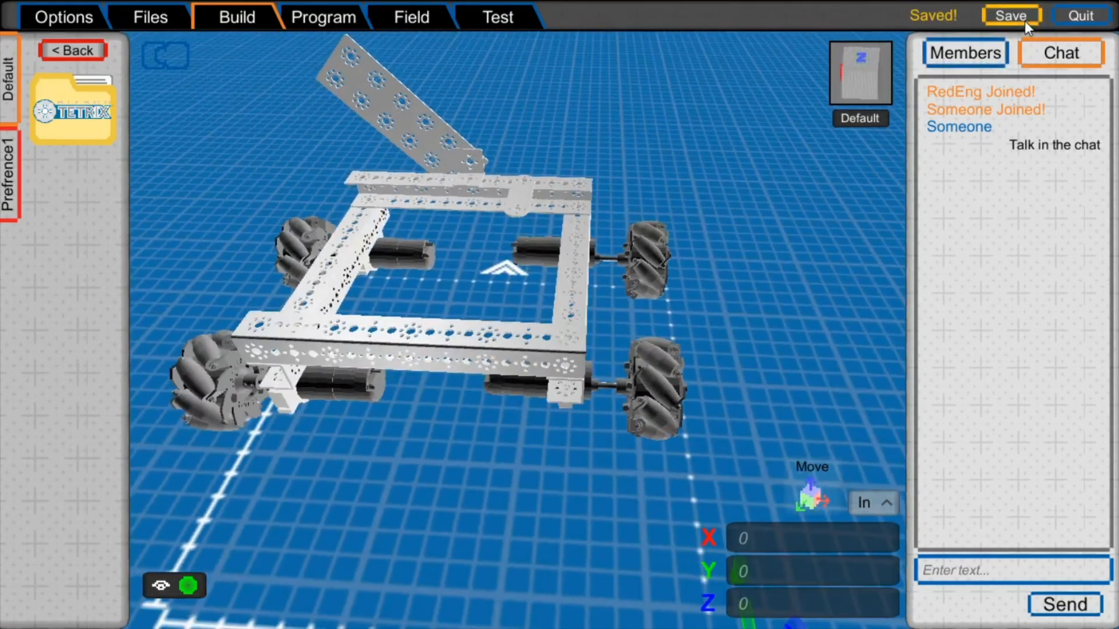
left_click(1075, 15)
left_click(670, 349)
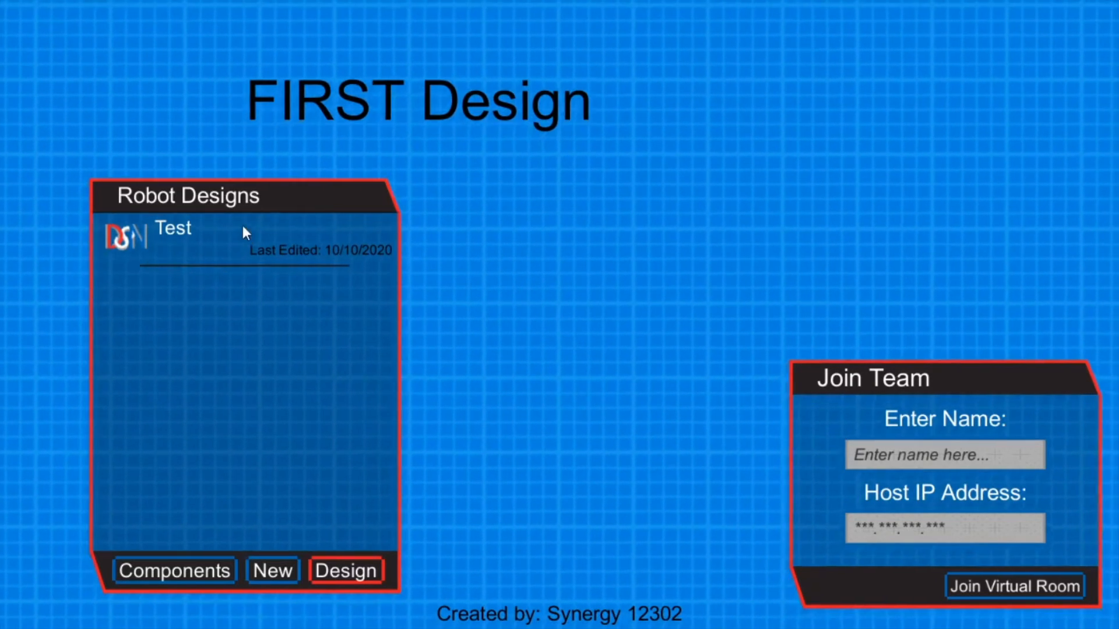
- Reopen the Test robot design and inspect its frame and wheels from several angles
left_click(250, 237)
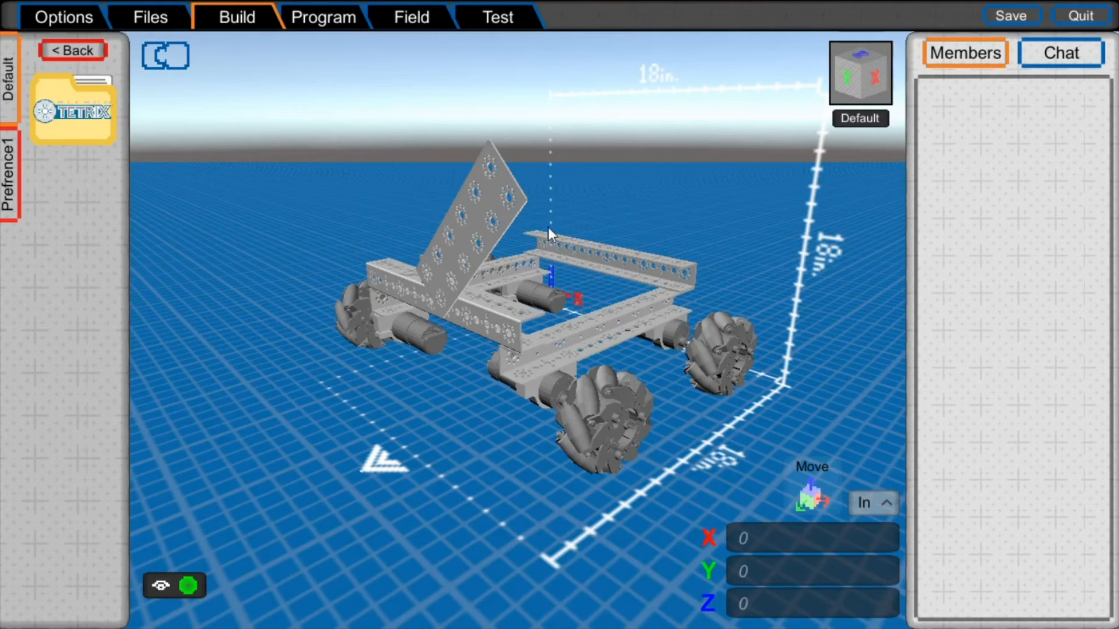
middle_click_drag(547, 227, 511, 292)
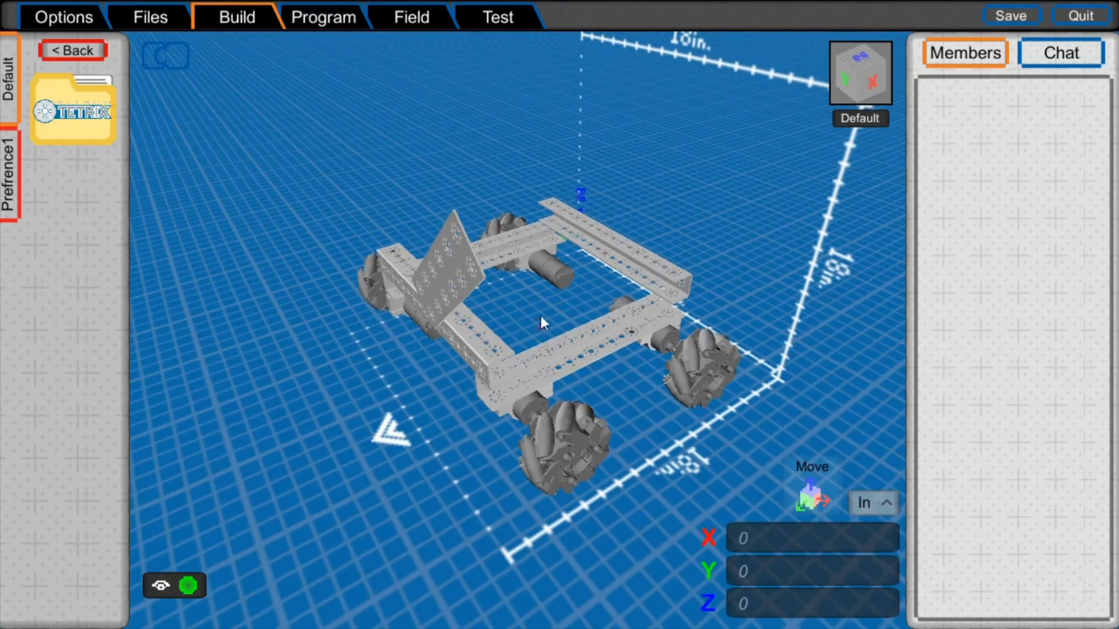
middle_click_drag(617, 286, 523, 372)
scroll(544, 299, "up", 5)
scroll(541, 299, "down", 4)
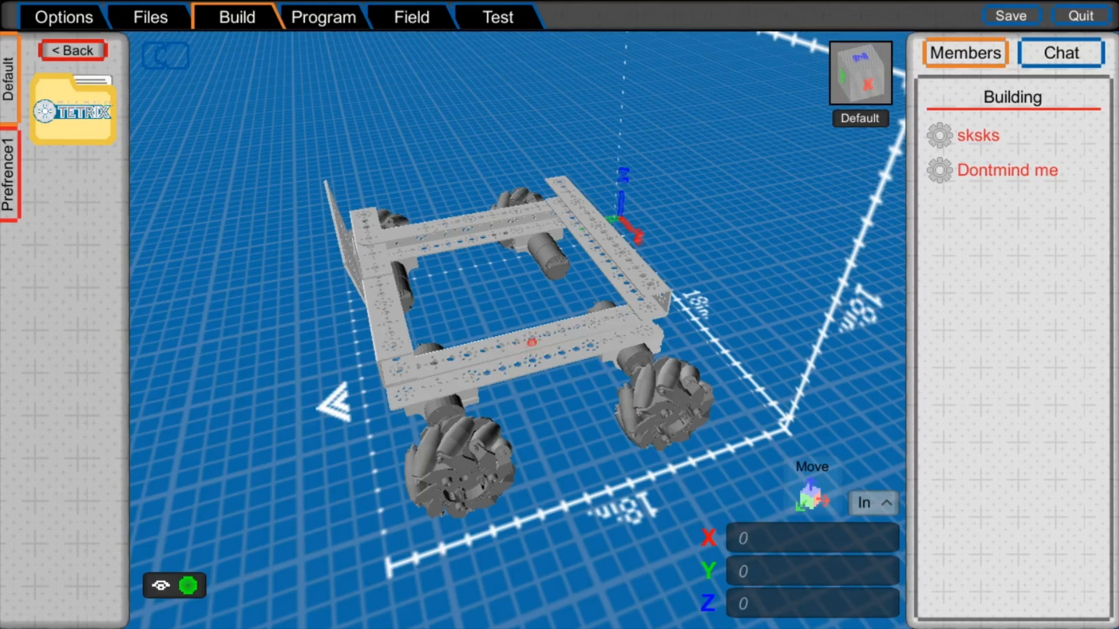
middle_click_drag(470, 255, 601, 190)
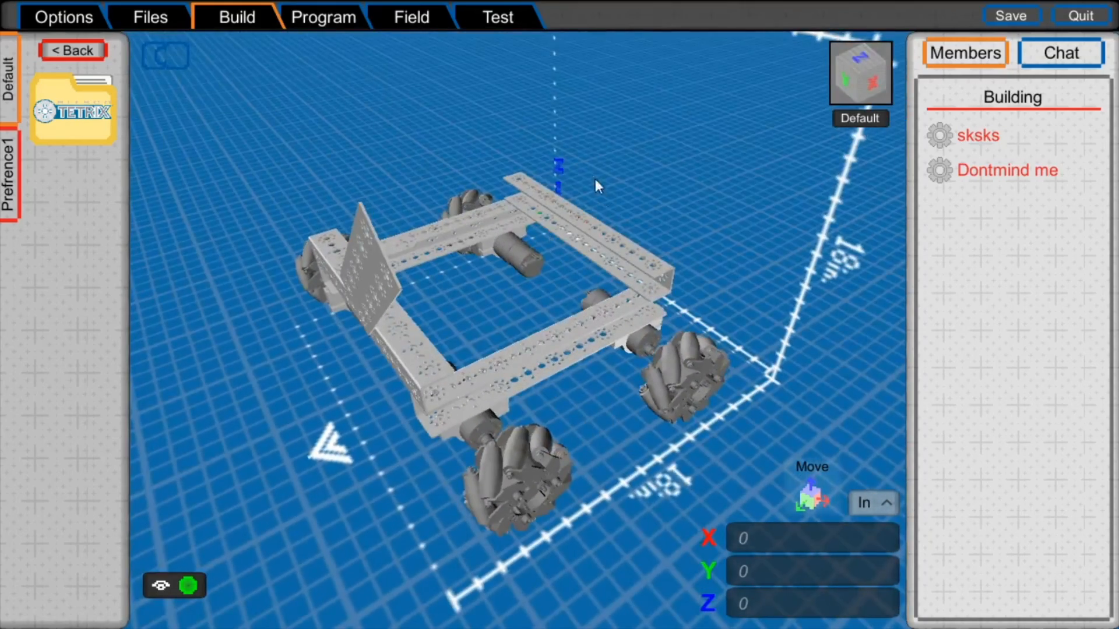
middle_click_drag(523, 224, 489, 257)
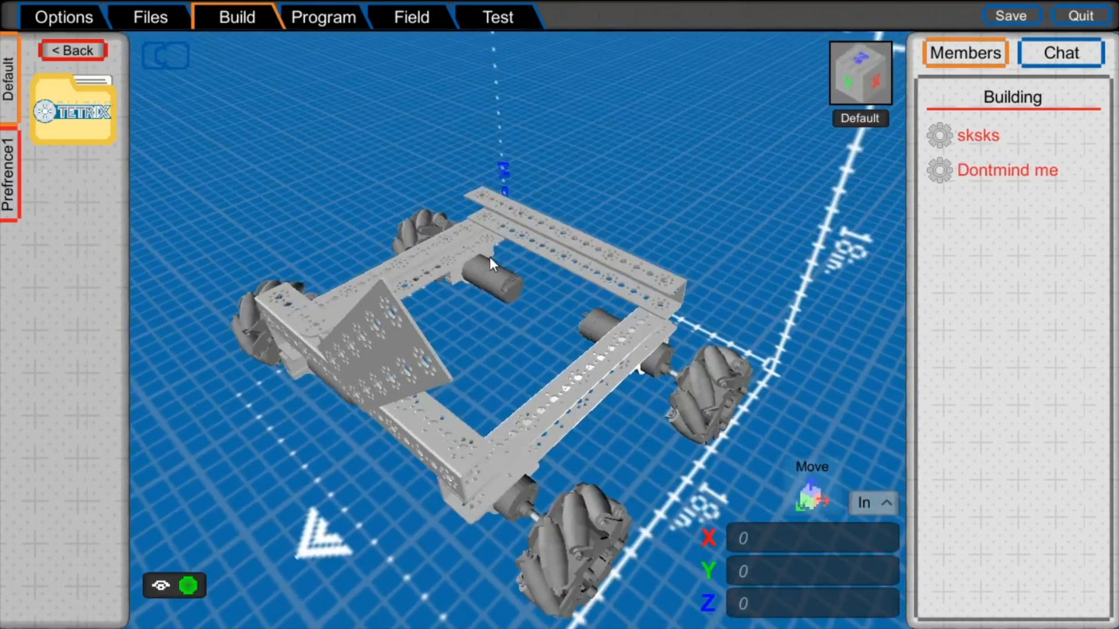